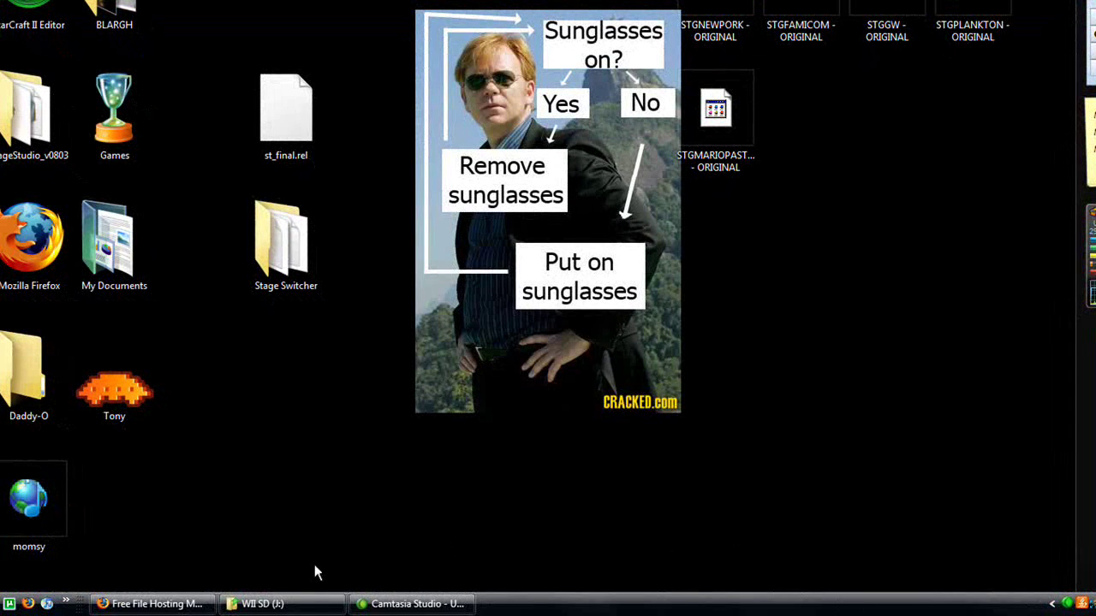
In the browser, open the shared Data Partition (NTSC-U) folder, enter the module folder and locate st_final.rel
left_click(141, 603)
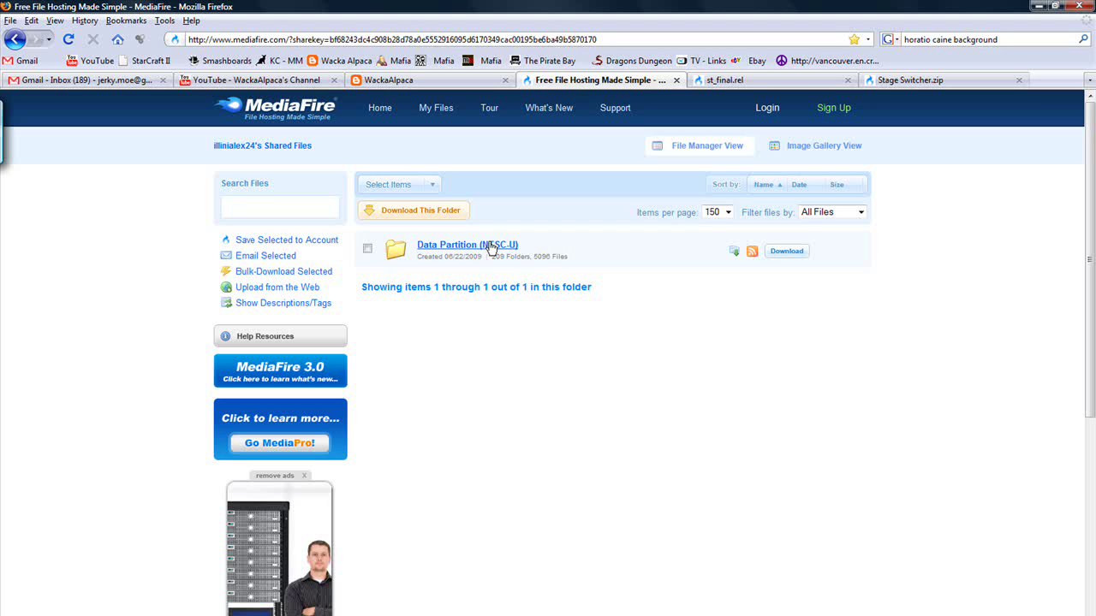
left_click(491, 247)
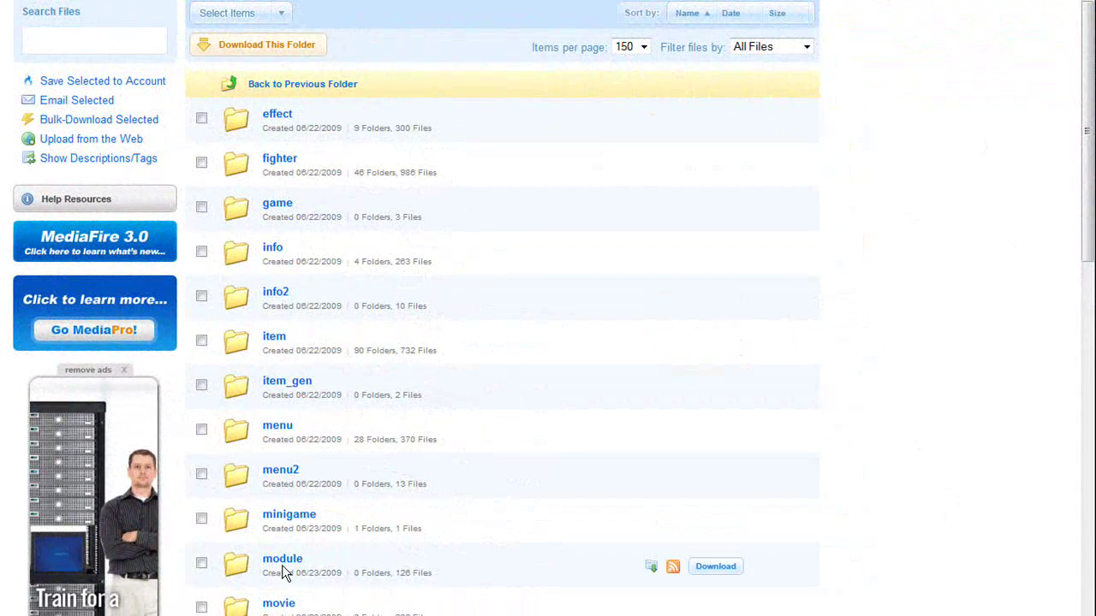
left_click(291, 567)
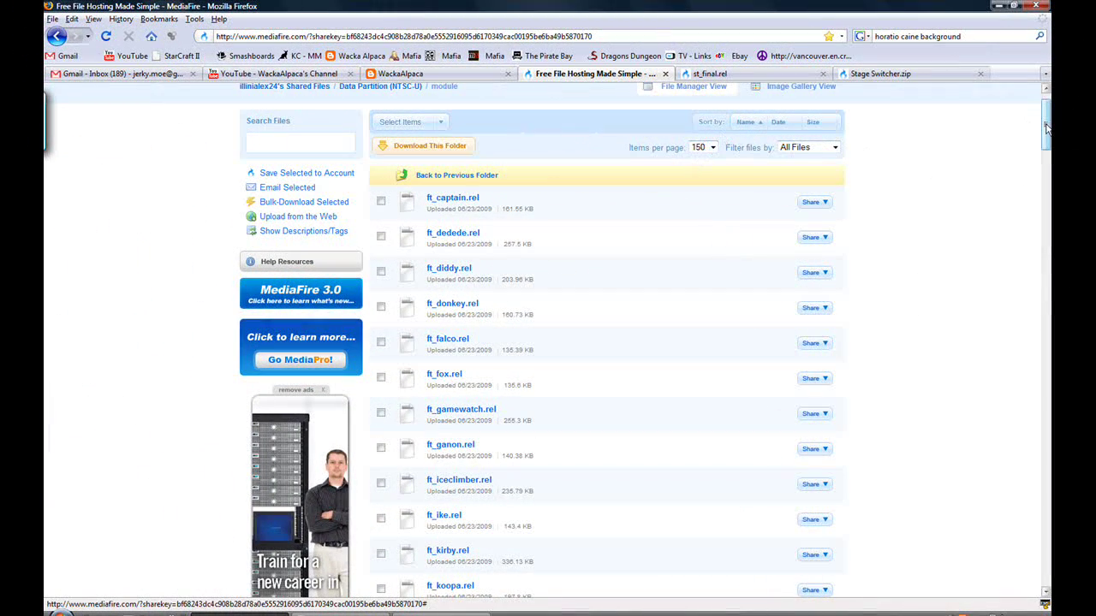
left_click_drag(1046, 126, 1046, 449)
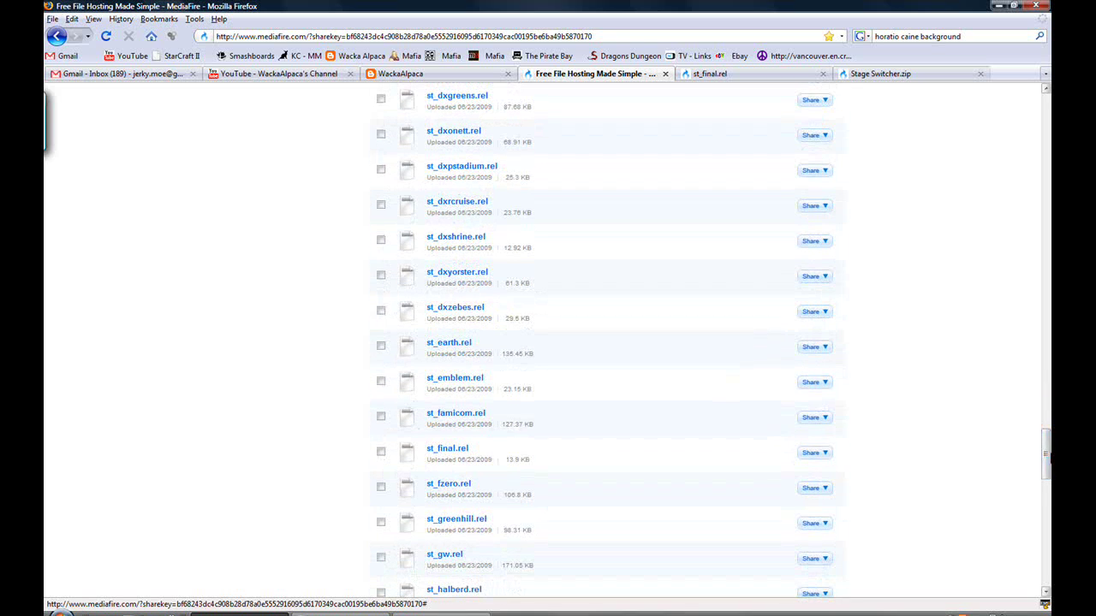
left_click(460, 458)
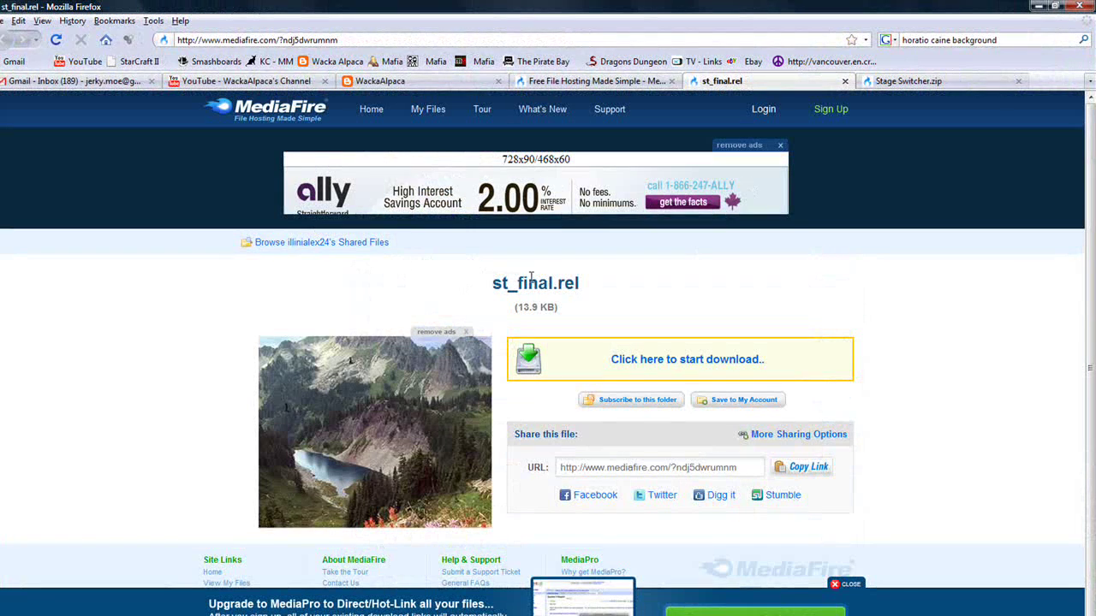
View the download pages for st_final.rel and Stage Switcher.zip, and return to the desktop
mouse_move(493, 279)
left_mouse_down()
mouse_move(597, 285)
mouse_move(493, 282)
left_mouse_up()
left_click(597, 285)
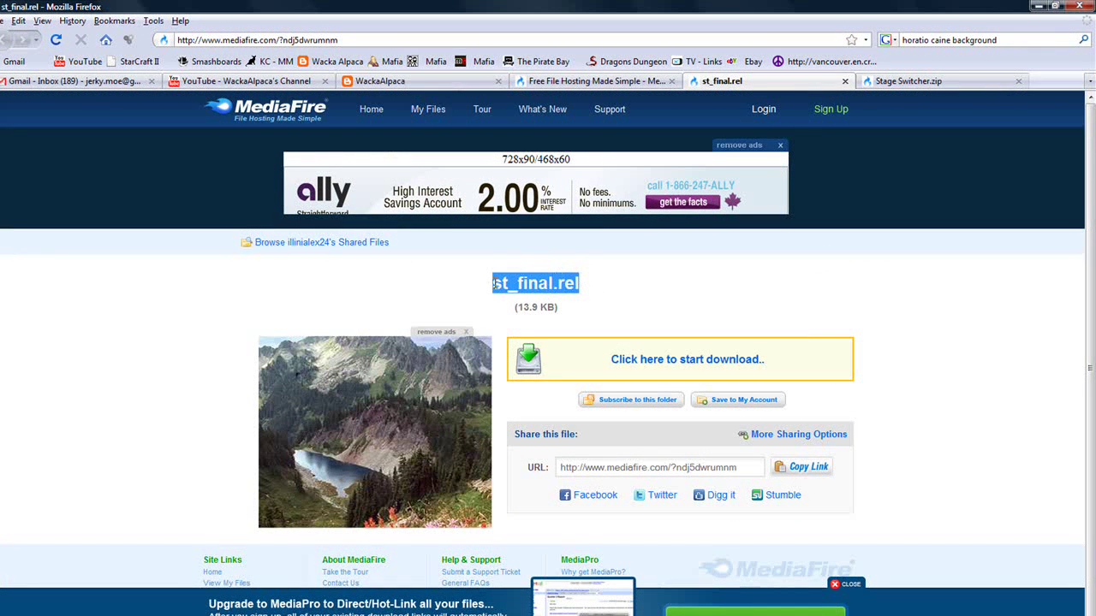
left_click(568, 287)
left_click_drag(568, 287, 504, 284)
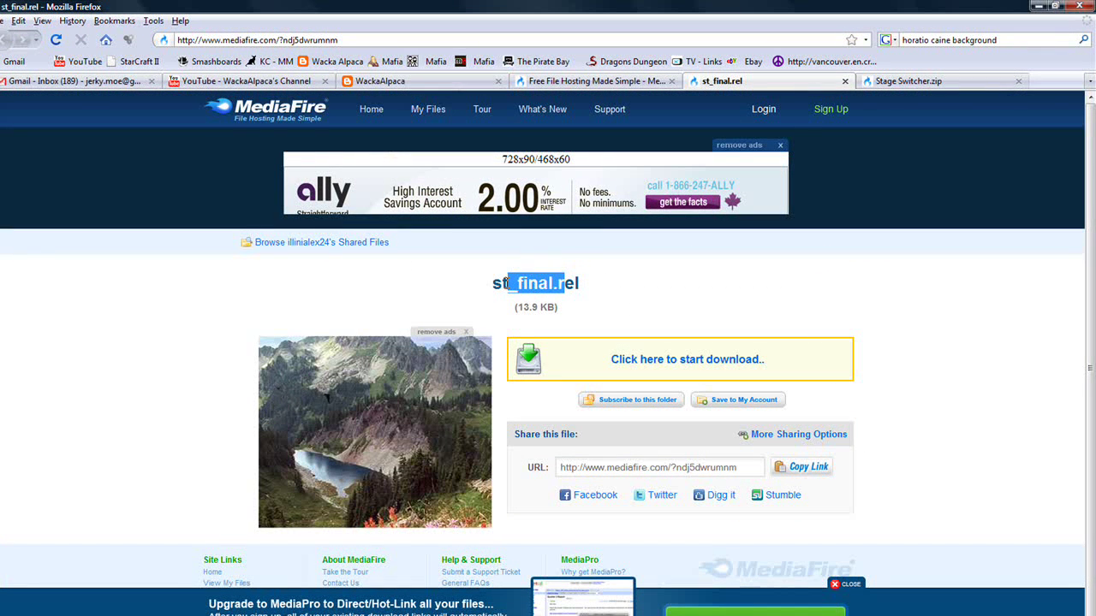
left_click(505, 284)
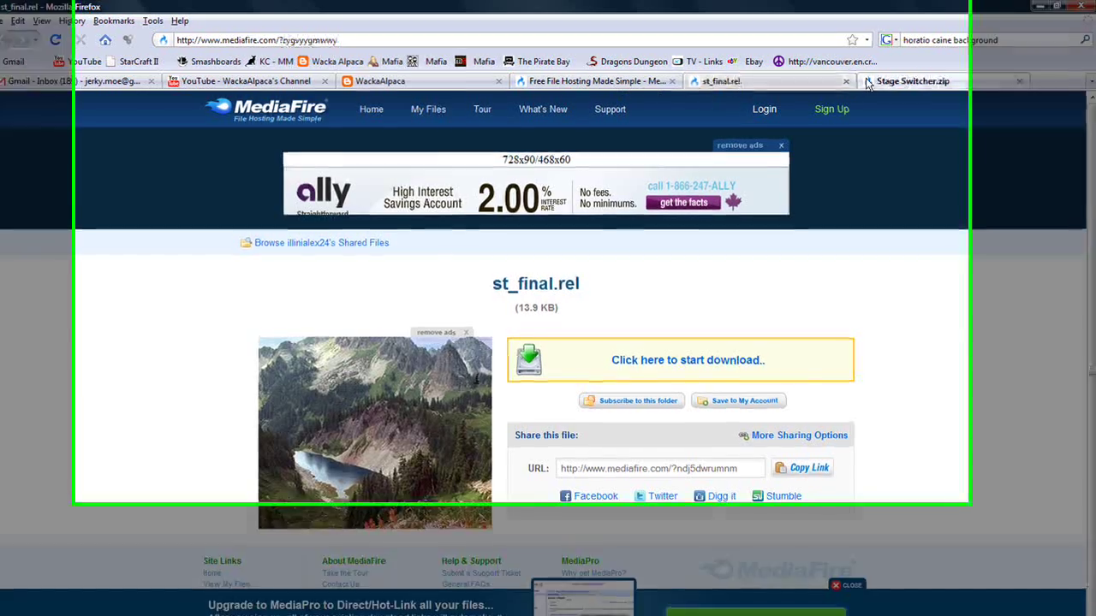
left_click(867, 82)
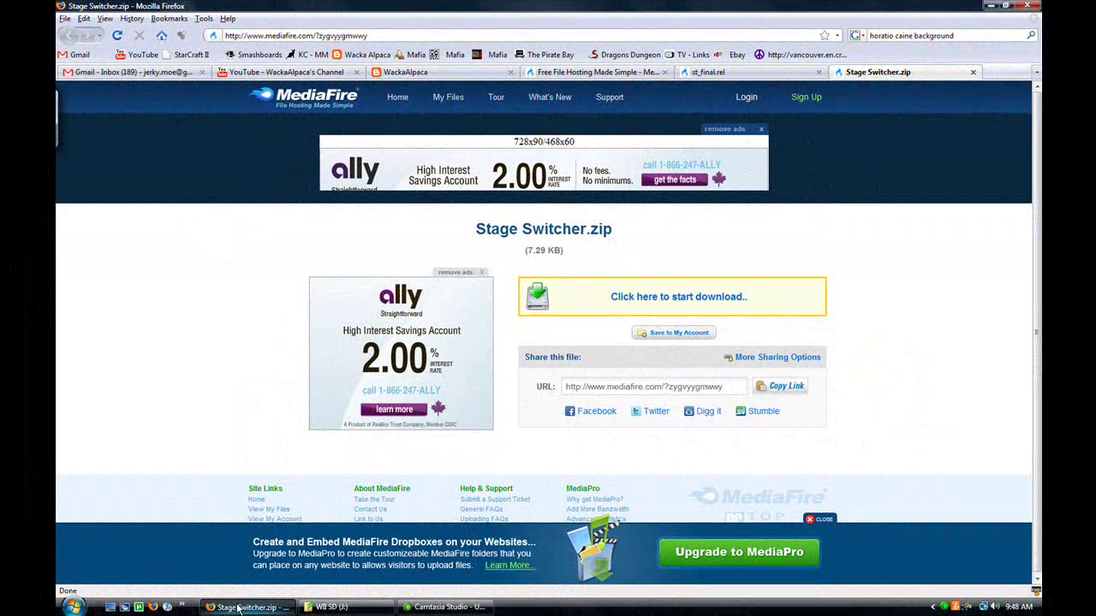
left_click(244, 606)
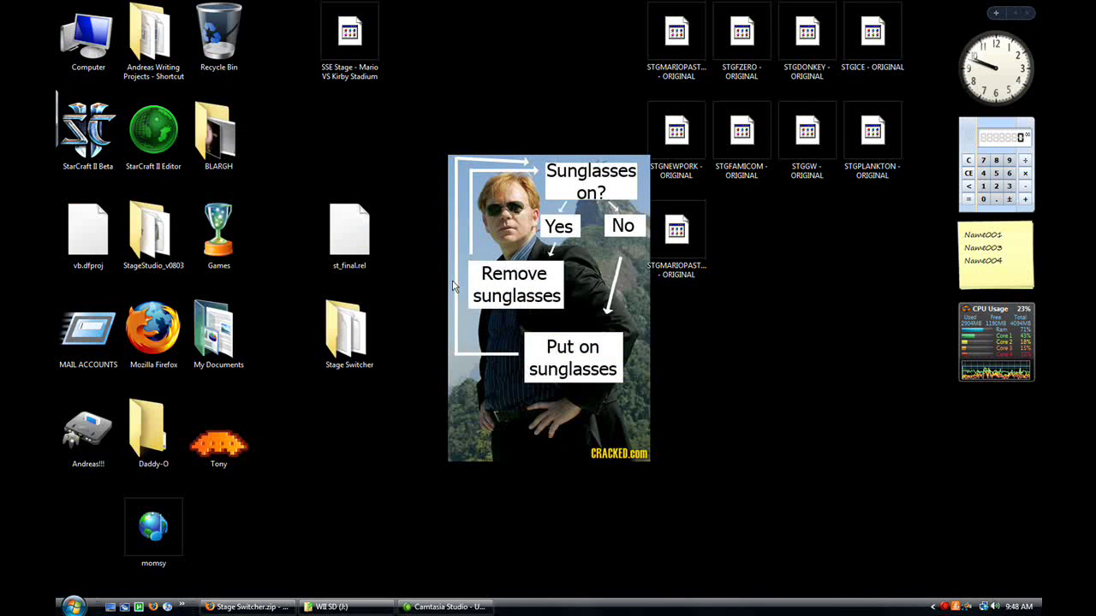
Open the Stage Switcher folder from the desktop and move its window clear of the desktop files
mouse_move(364, 248)
left_mouse_down()
mouse_move(496, 358)
mouse_move(364, 249)
left_mouse_up()
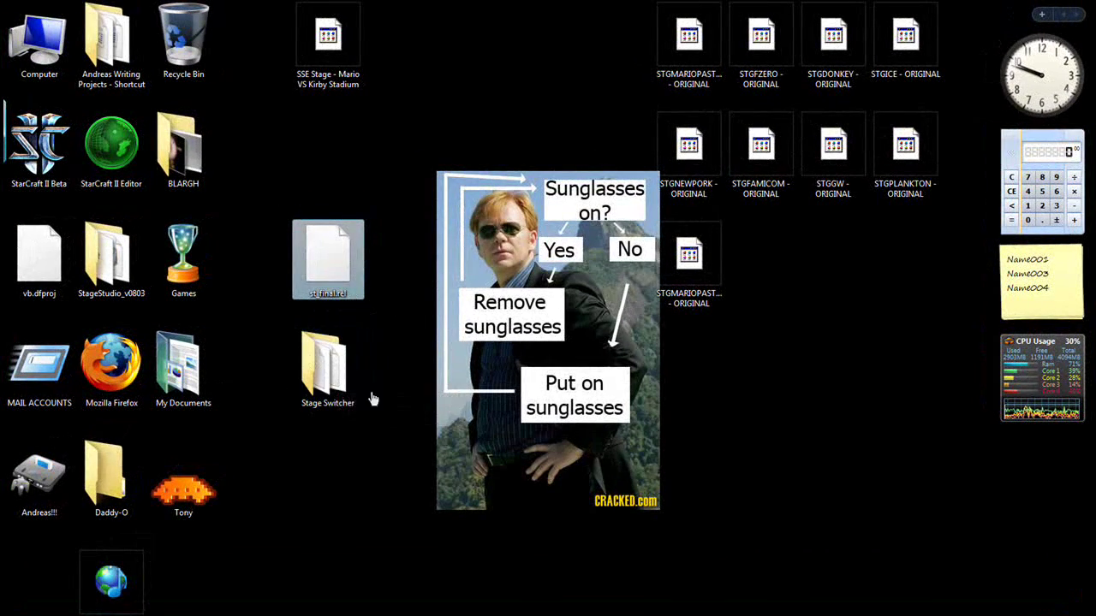
left_click(347, 370)
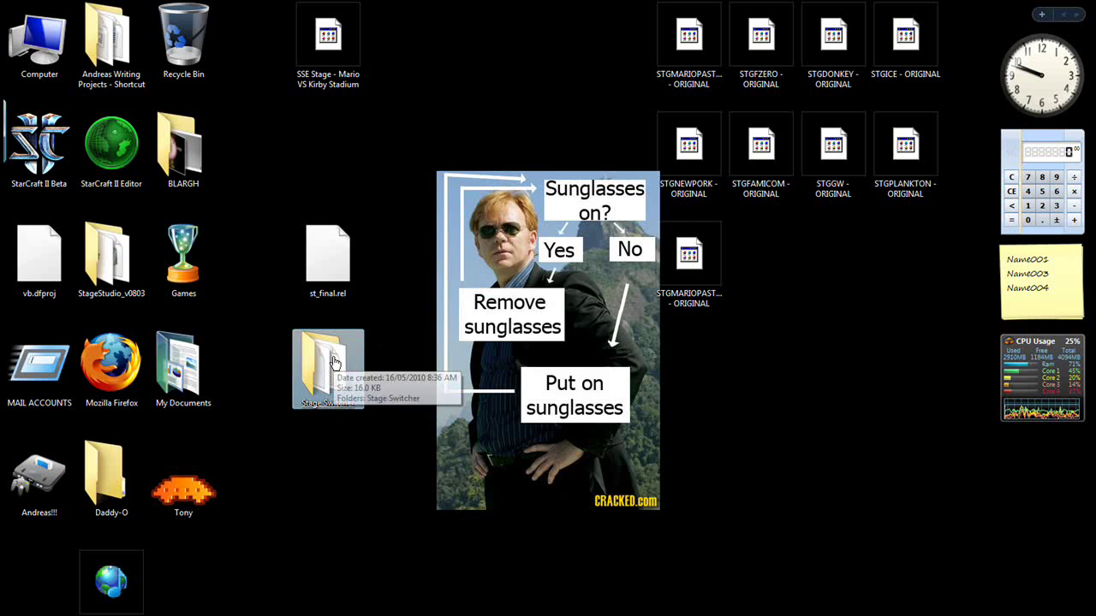
double_click(333, 361)
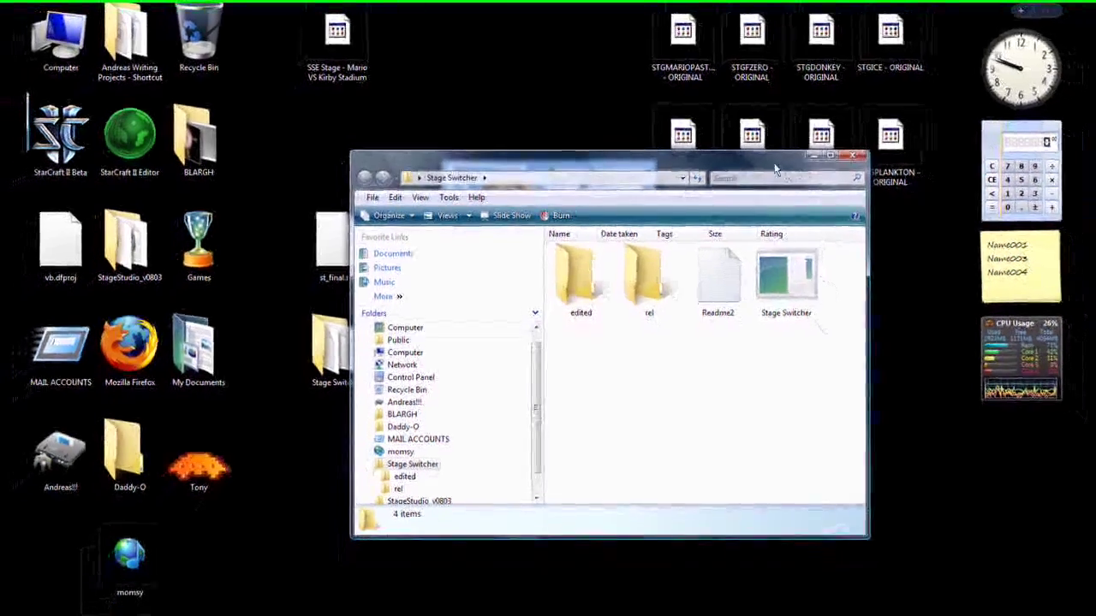
left_click_drag(766, 160, 792, 204)
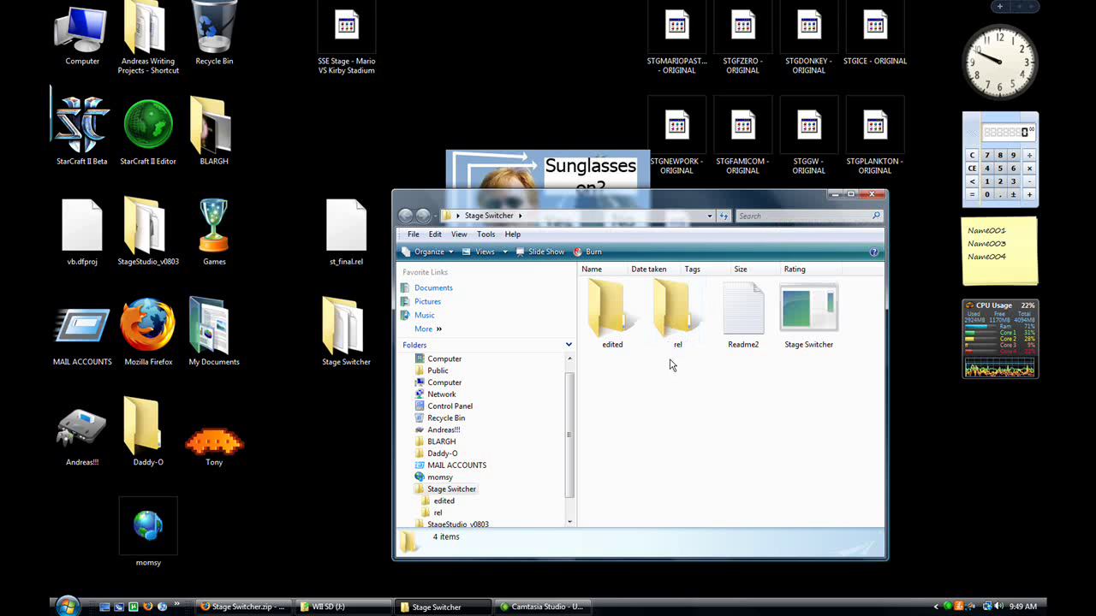
Copy st_final.rel from the desktop into the rel folder of Stage Switcher and open that folder to check it
left_click(682, 325)
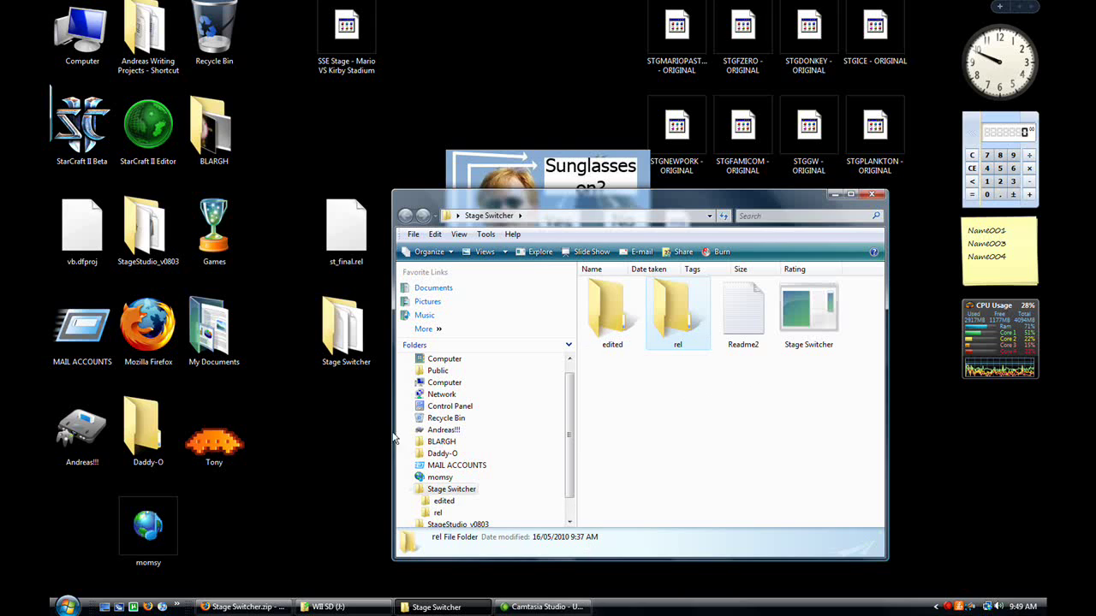
left_click_drag(346, 226, 665, 319)
left_click(739, 323)
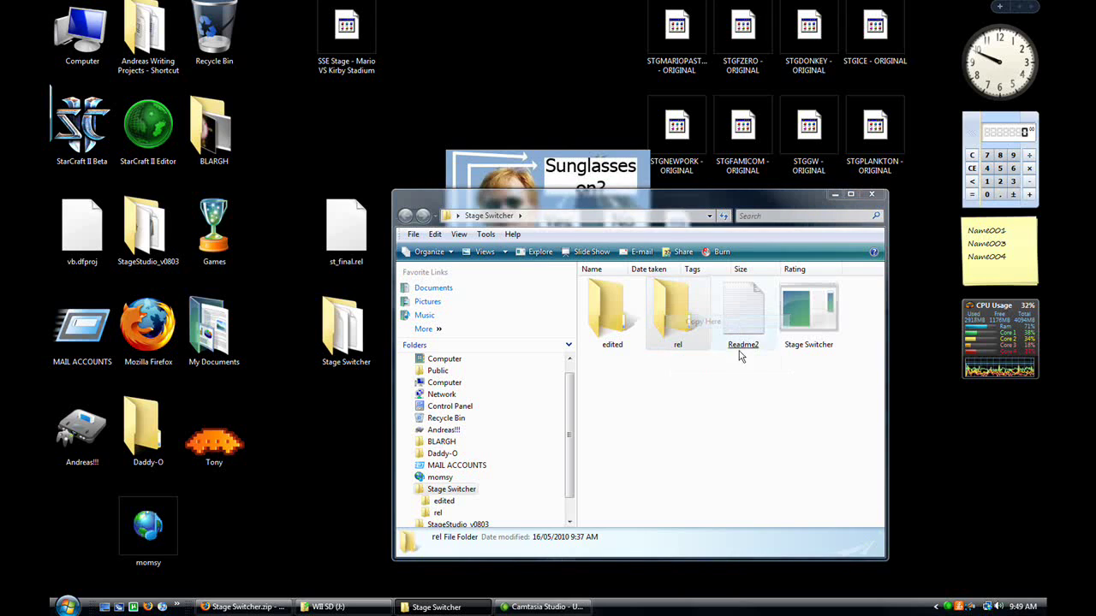
double_click(694, 318)
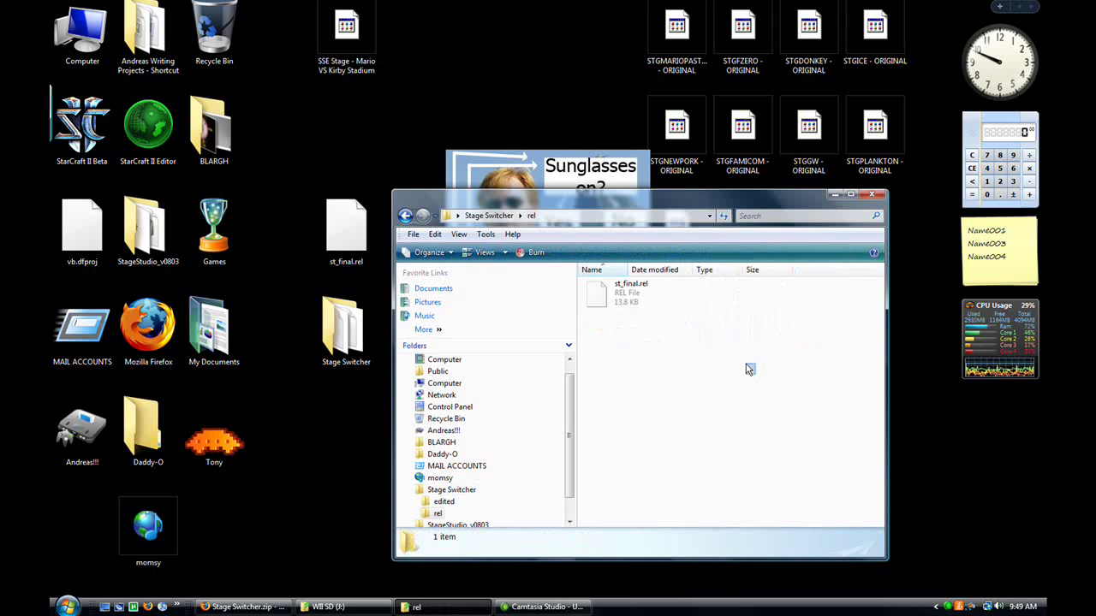
Return to the Stage Switcher folder, launch the Stage Switcher application and place its window beside the folder
left_click(489, 215)
double_click(809, 317)
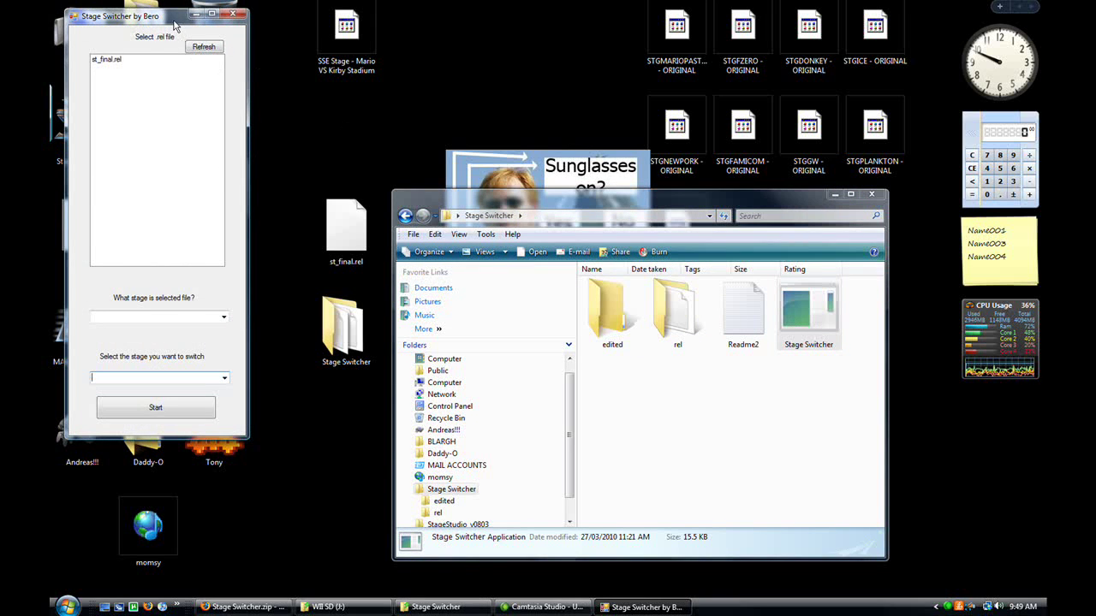
left_click_drag(174, 23, 307, 121)
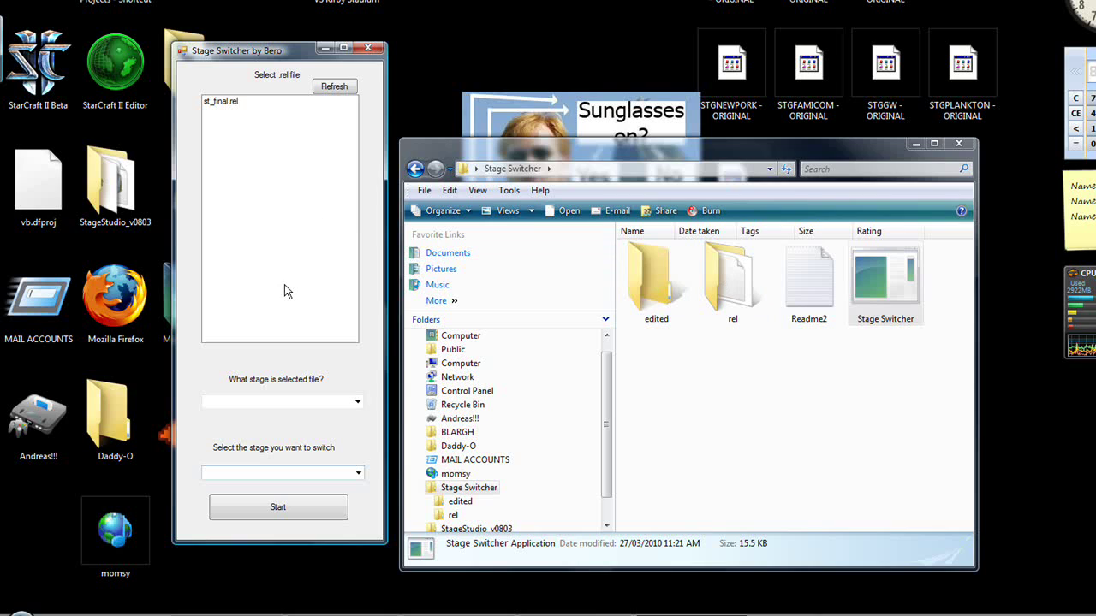
Choose st_final.rel as the source file and identify its stage as Final Destination
left_click(227, 103)
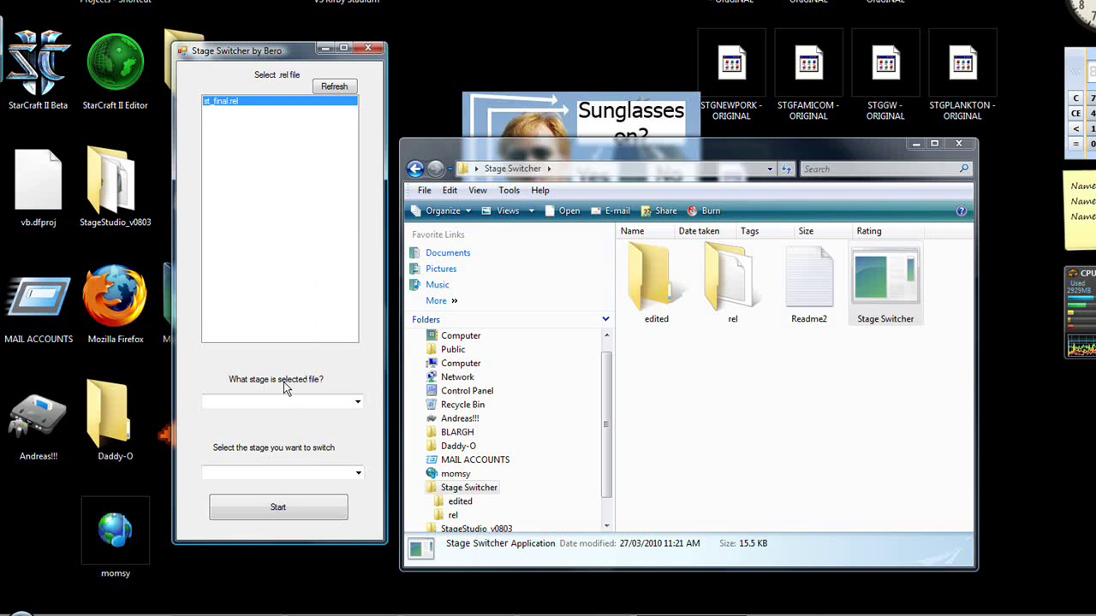
left_click(358, 403)
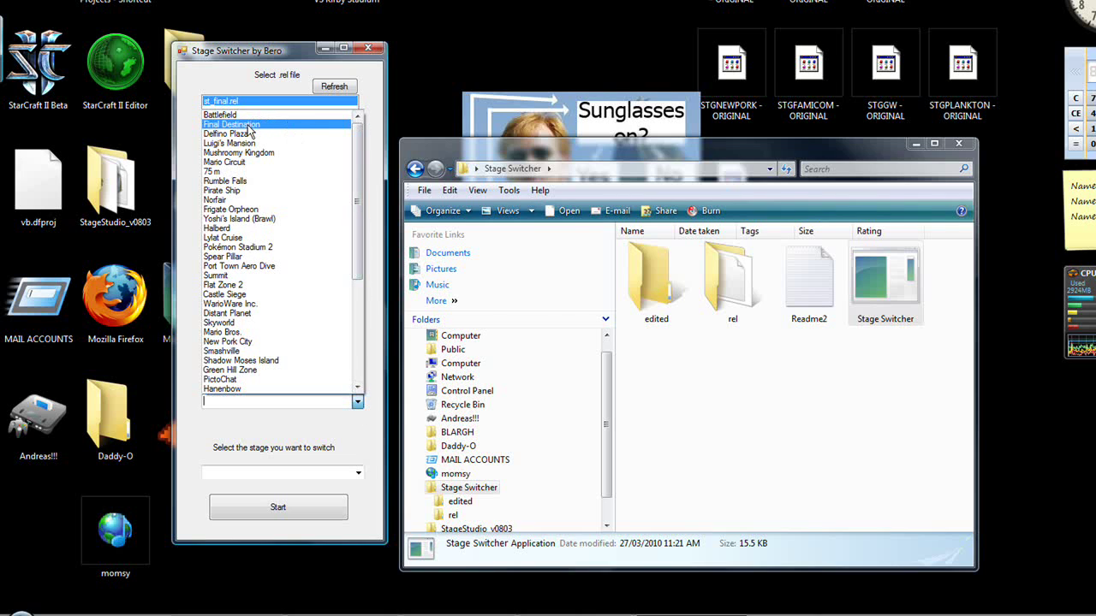
mouse_move(354, 144)
left_mouse_down()
mouse_move(357, 279)
mouse_move(355, 129)
left_mouse_up()
left_click(254, 127)
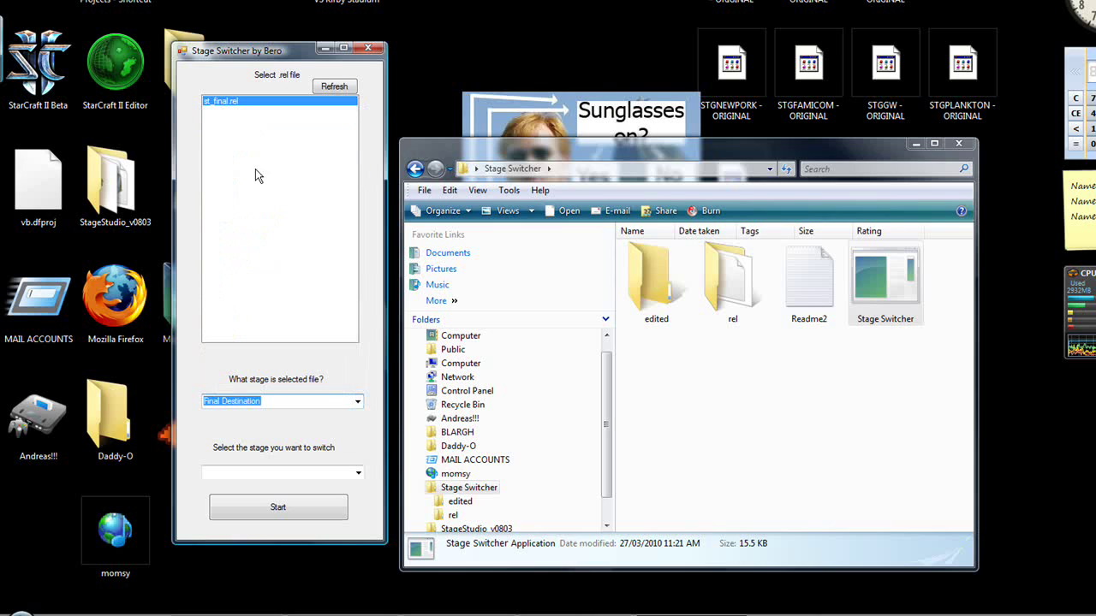
Convert the file for the 75 m stage and select the resulting st_donkey.rel in the edited folder
left_click(358, 473)
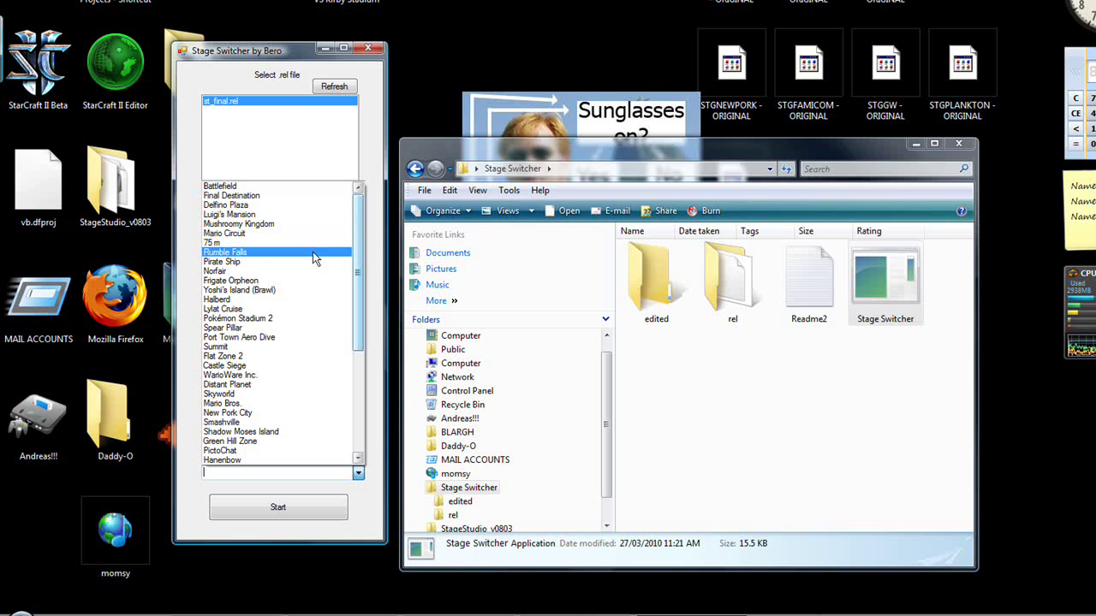
left_click(225, 244)
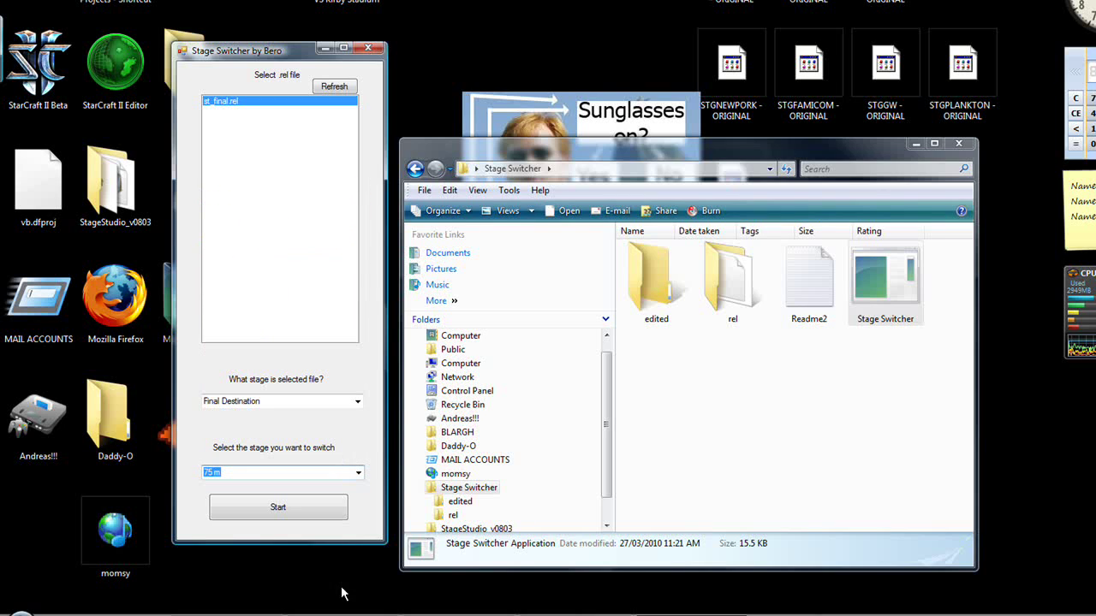
left_click(288, 507)
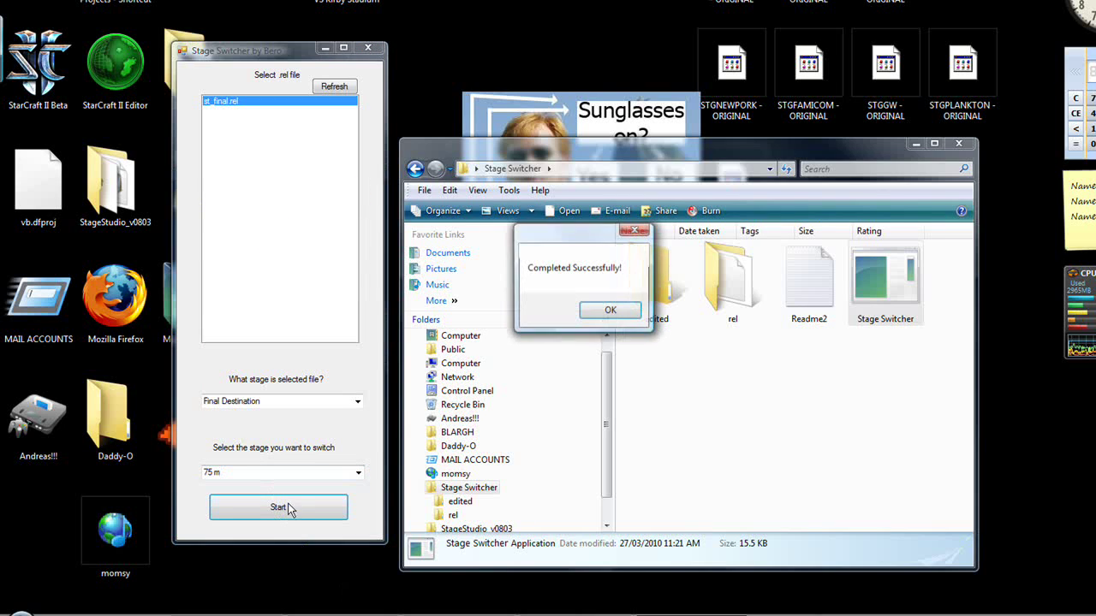
left_click(607, 312)
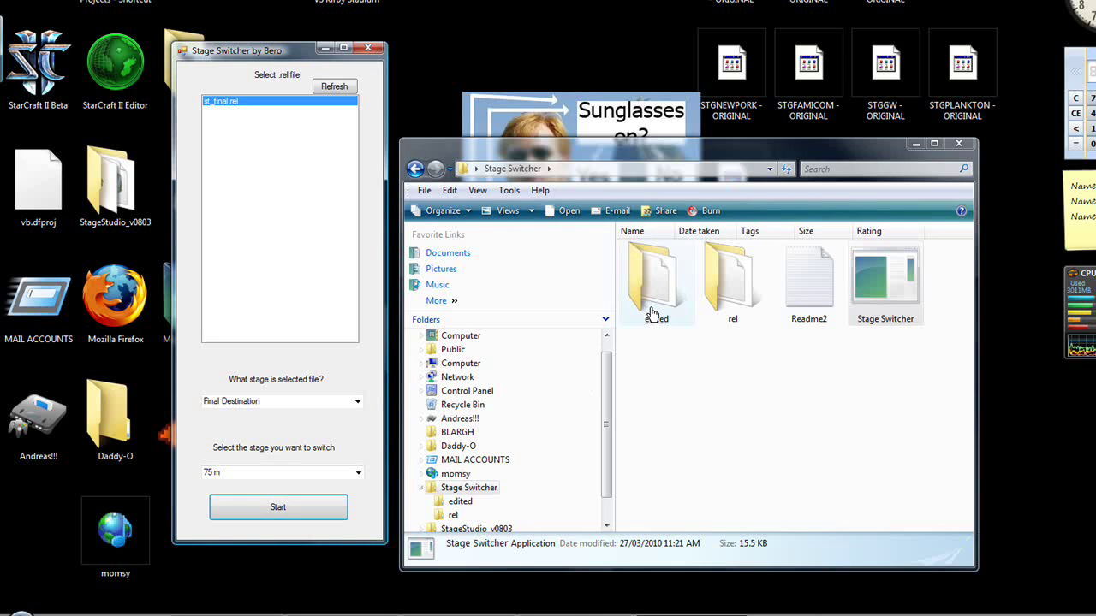
double_click(652, 314)
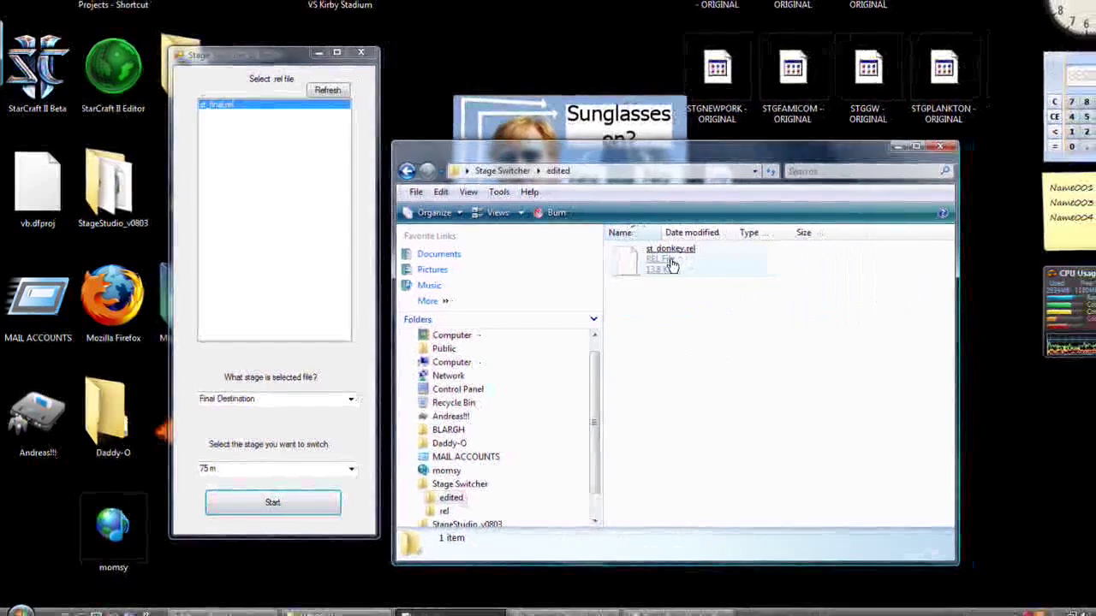
left_click(672, 265)
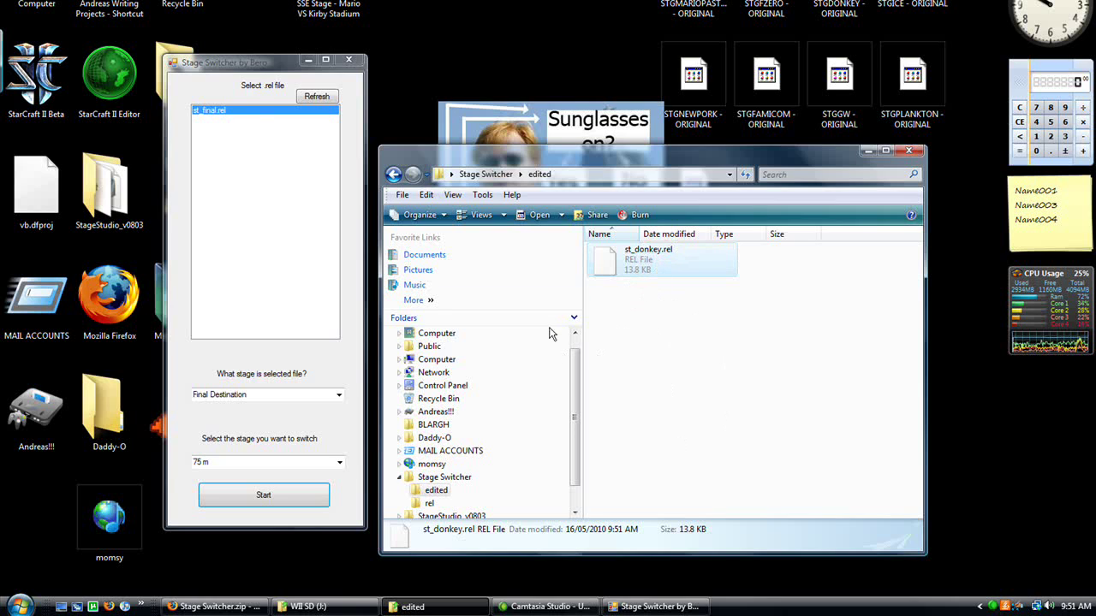
Convert the same Final Destination file for the Hanenbow stage and close Stage Switcher
left_click_drag(252, 69, 257, 68)
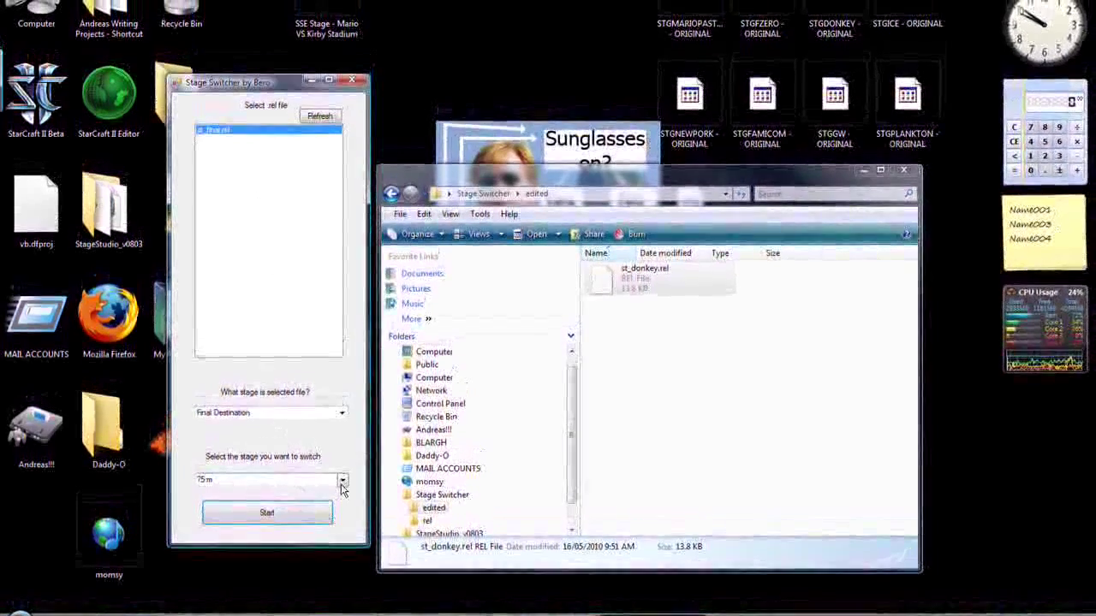
left_click(342, 482)
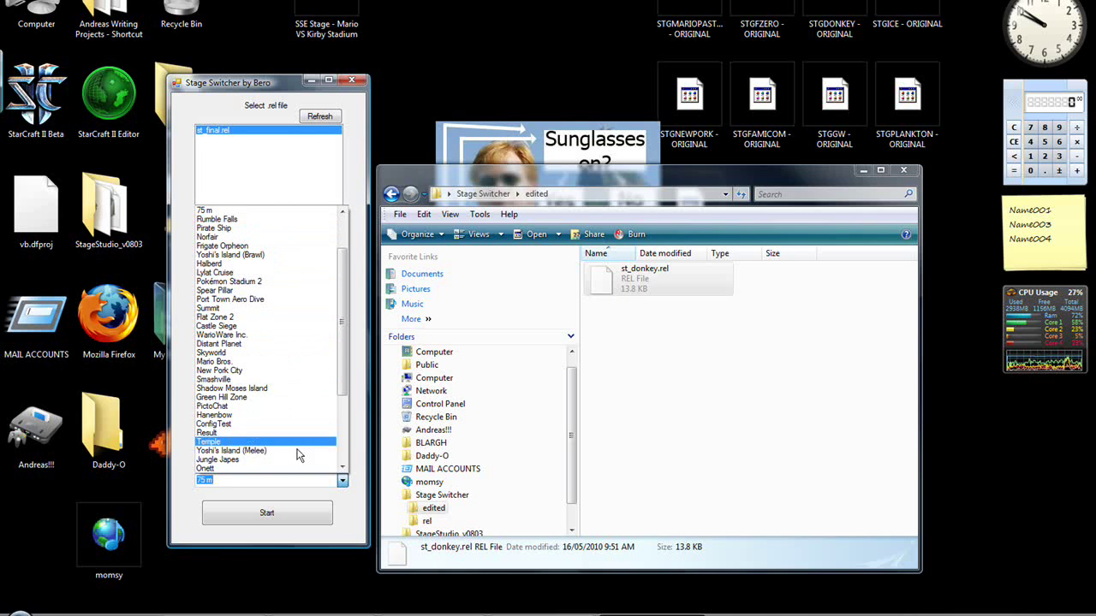
left_click(282, 415)
left_click(289, 514)
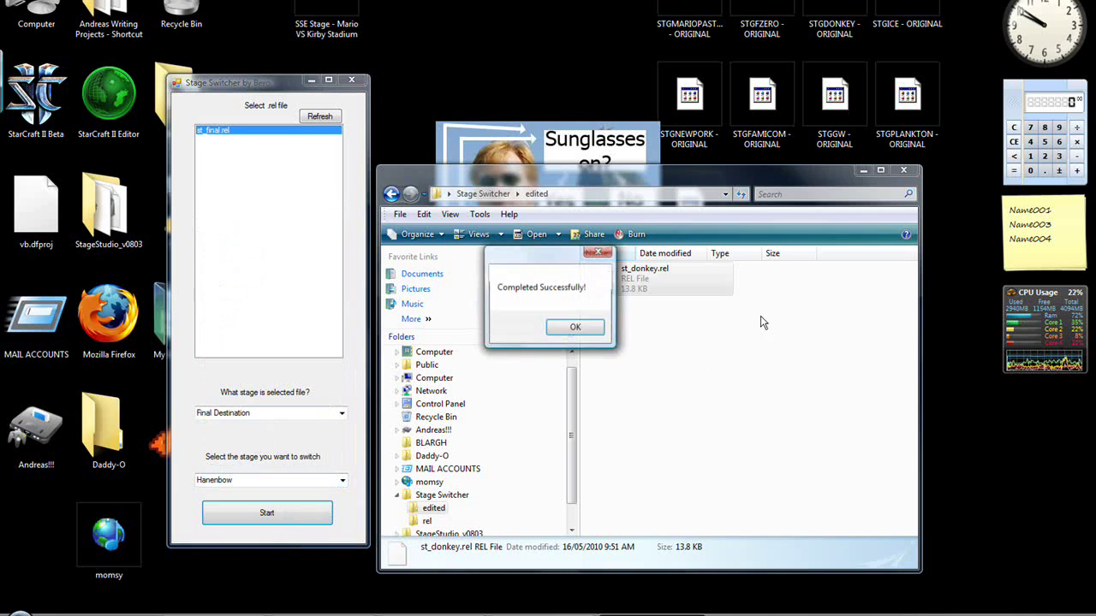
left_click(576, 328)
left_click(348, 82)
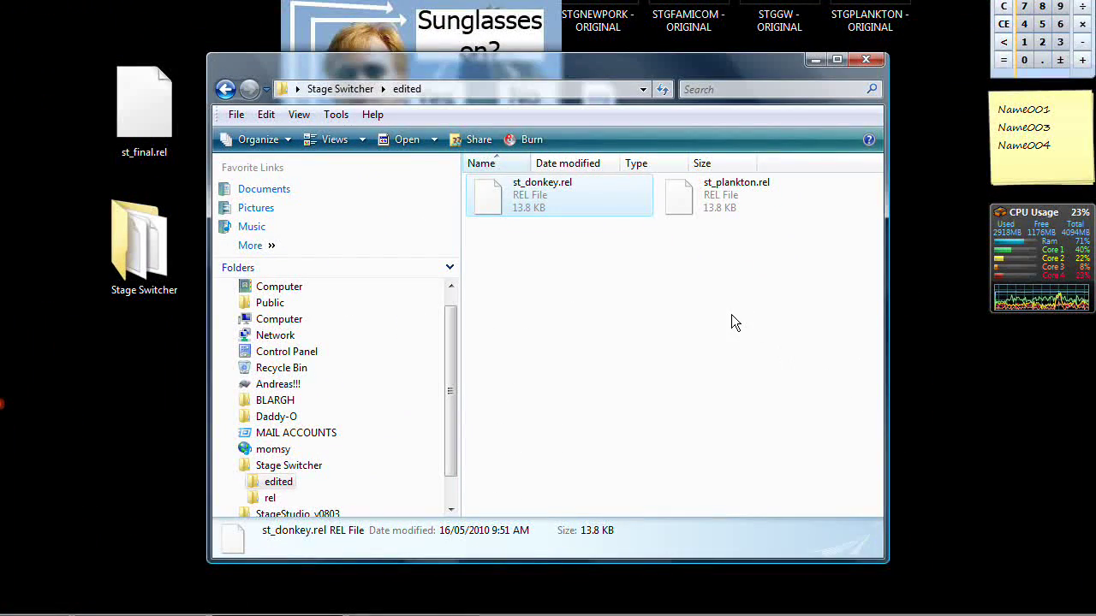
Select st_donkey.rel in the edited folder and bring up the WII SD (J:) drive window
left_click(564, 376)
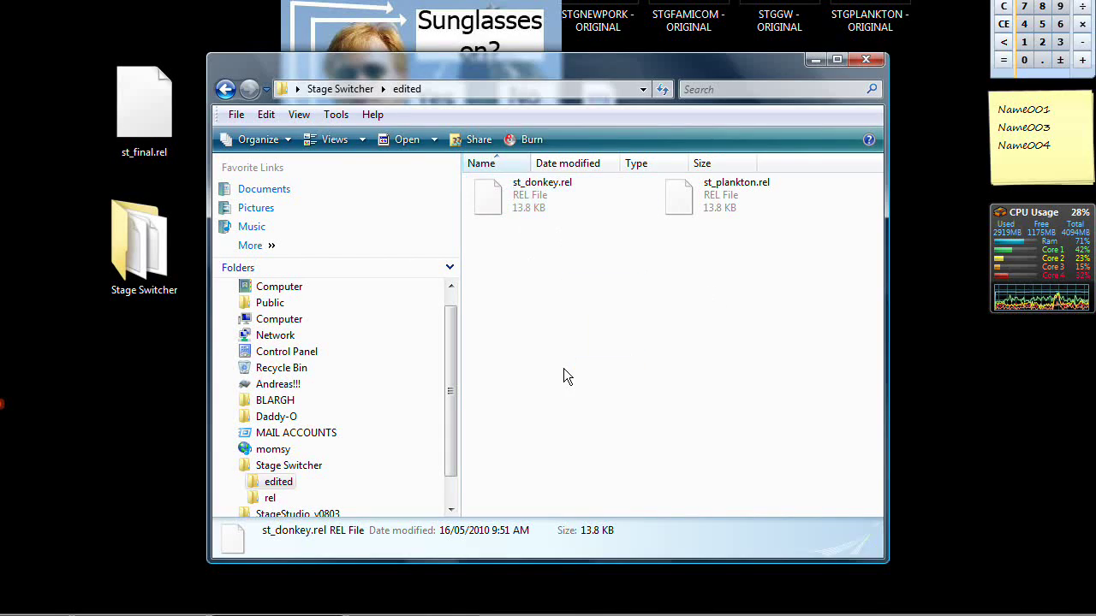
left_click_drag(602, 306, 481, 180)
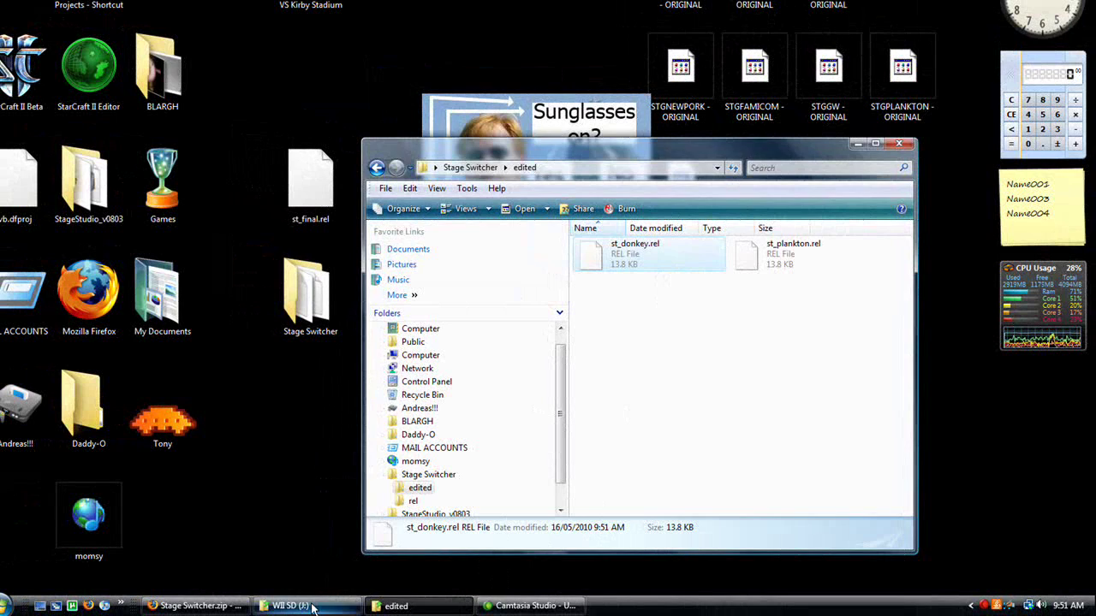
left_click(313, 608)
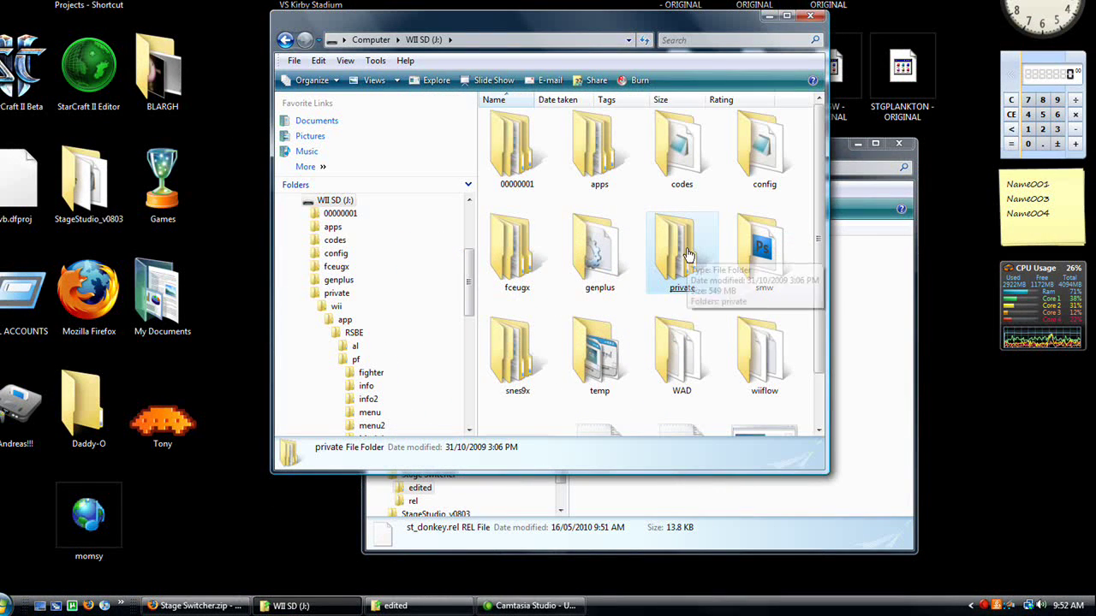
Open the private/wii/app/RSBE/pf/Module folder on the WII SD (J:) drive
double_click(687, 255)
double_click(501, 162)
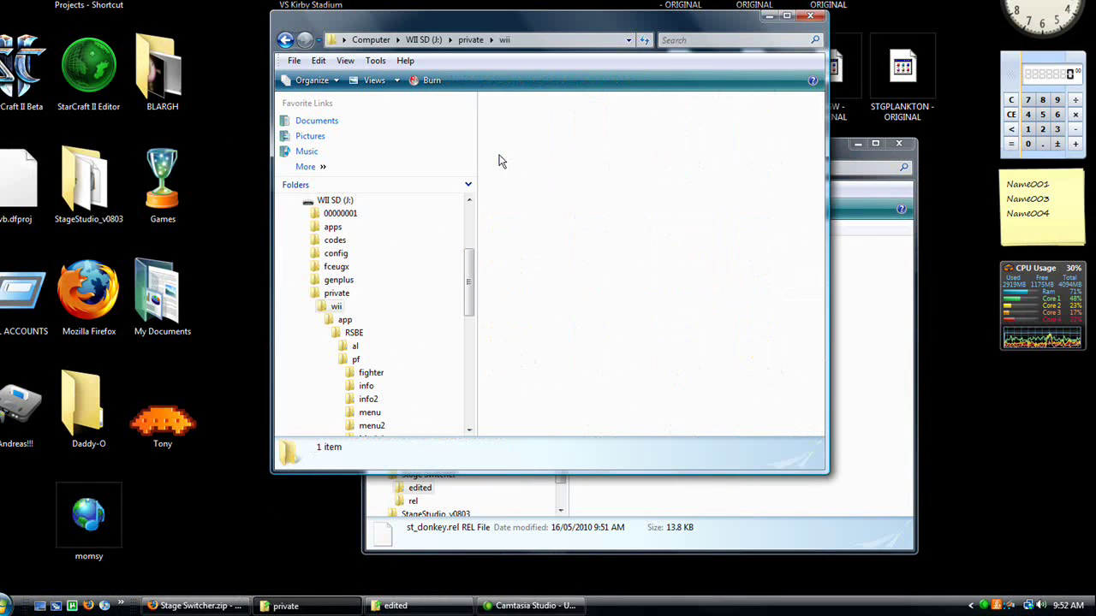
double_click(512, 154)
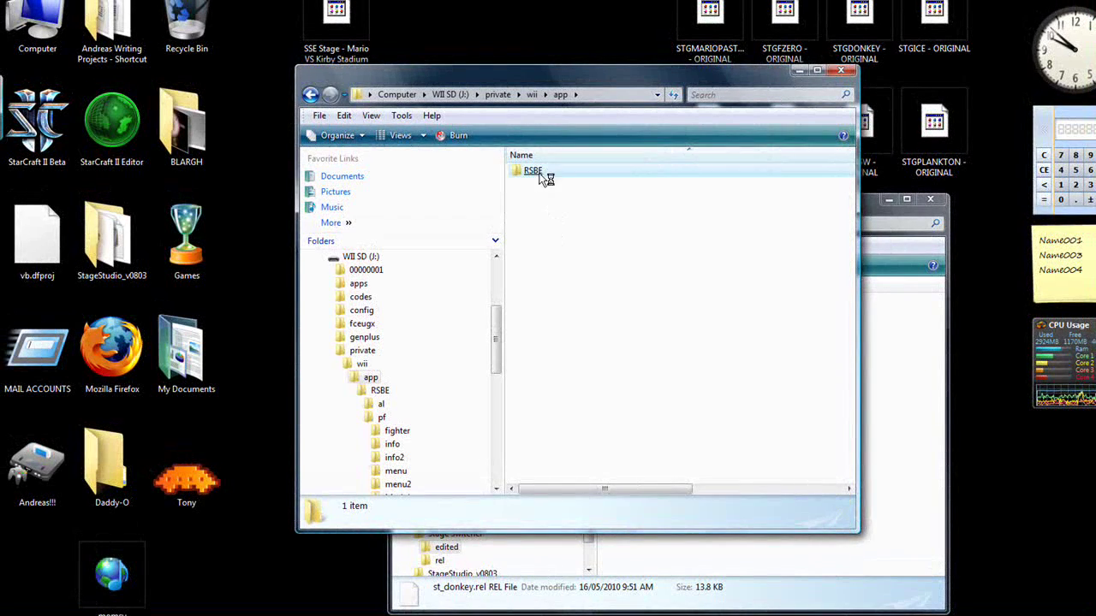
double_click(535, 171)
left_click(621, 211)
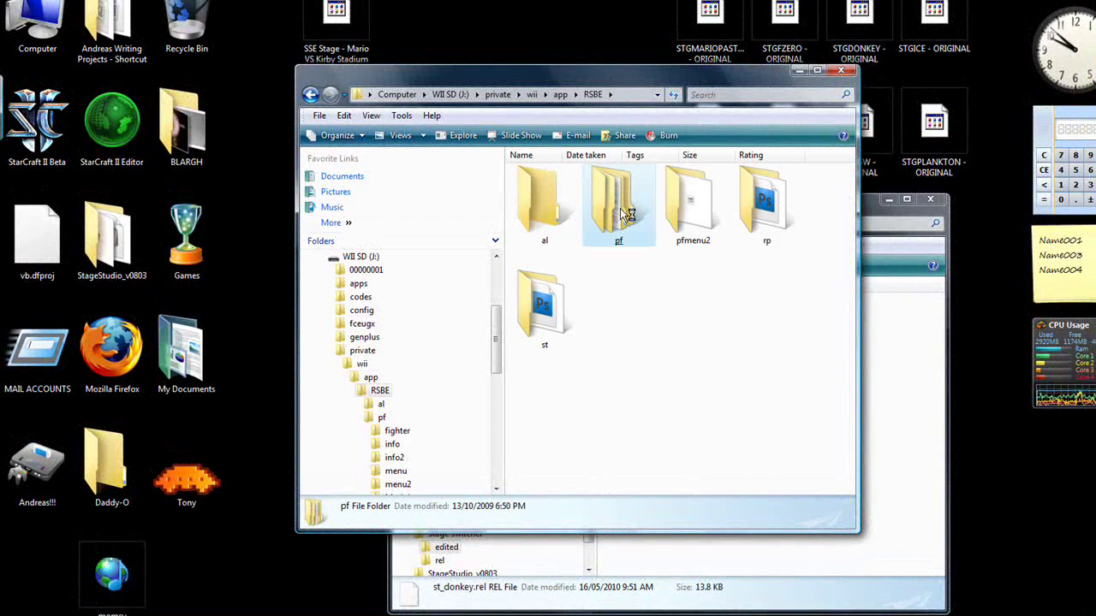
left_click(555, 238)
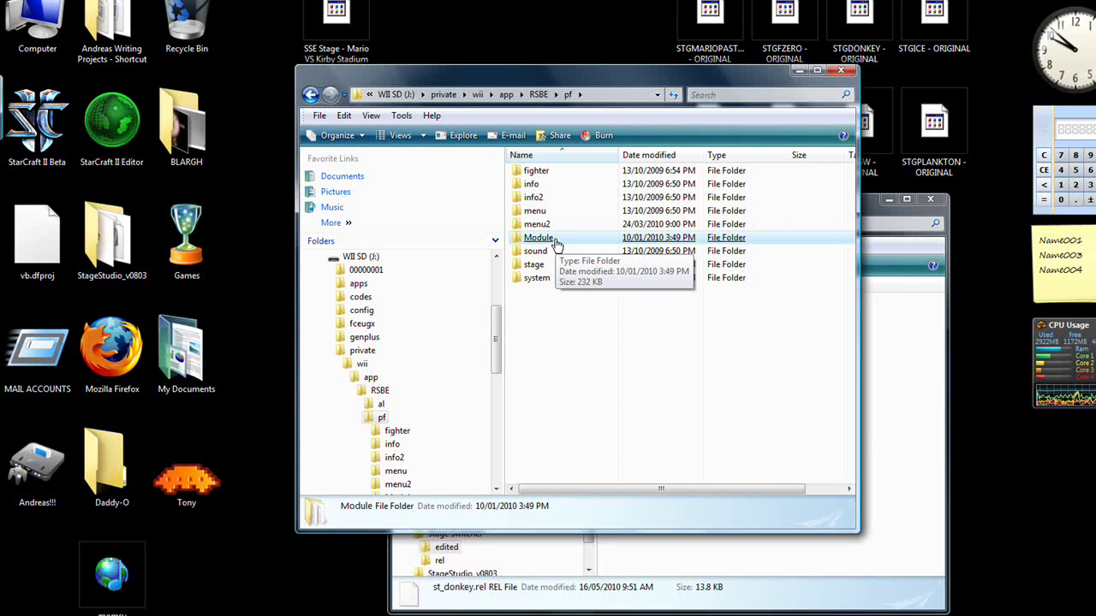
double_click(555, 239)
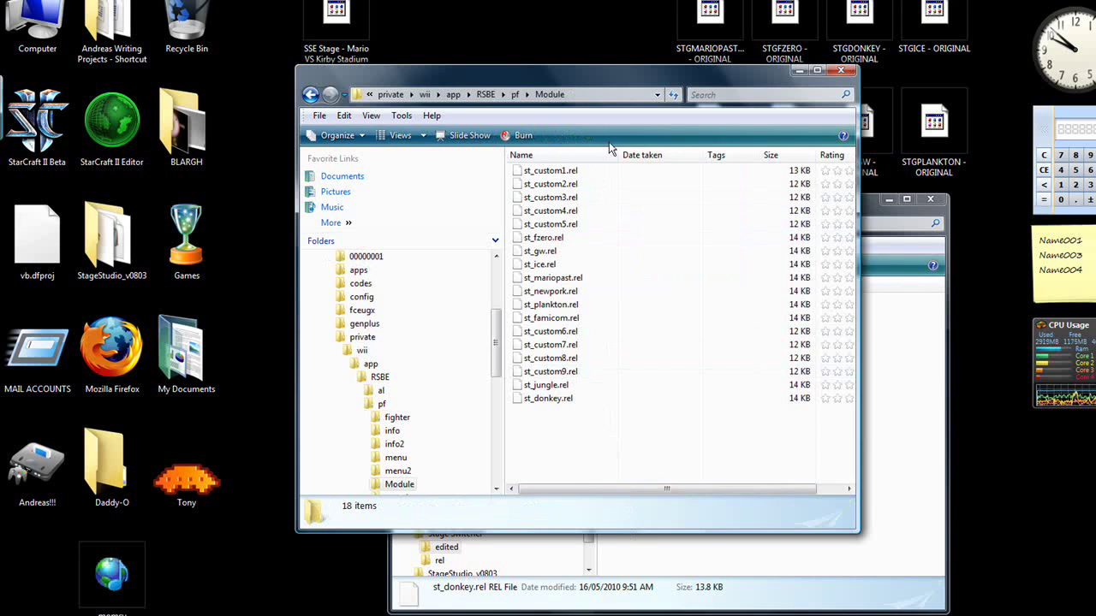
Try to copy the converted st_donkey.rel from the edited folder into the Module folder on the SD card
left_click(603, 404)
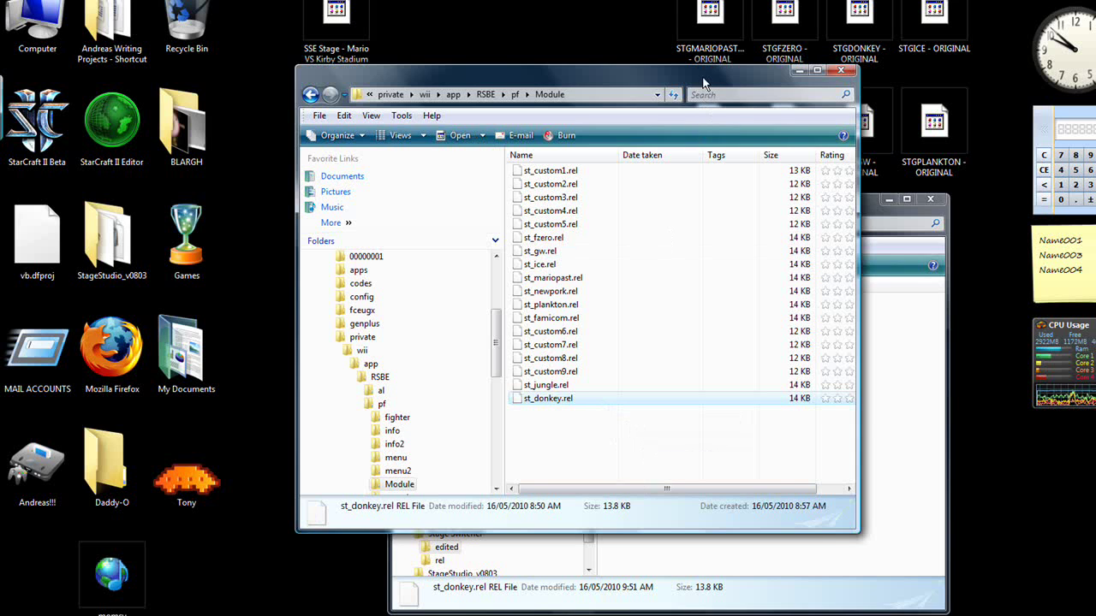
left_click_drag(704, 83, 481, 45)
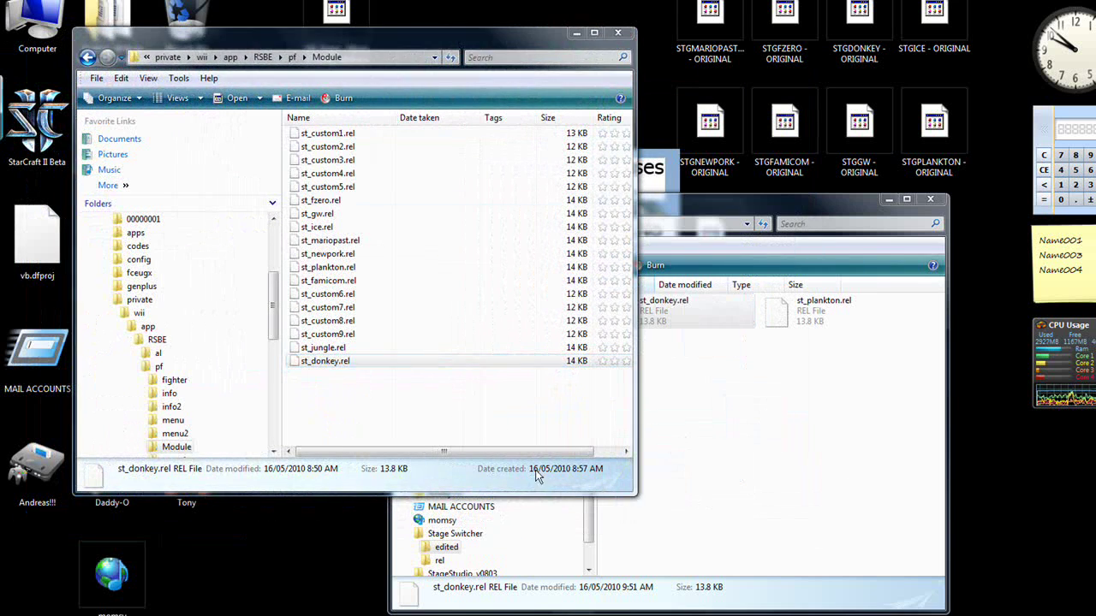
left_click_drag(664, 304, 436, 395)
left_click(485, 408)
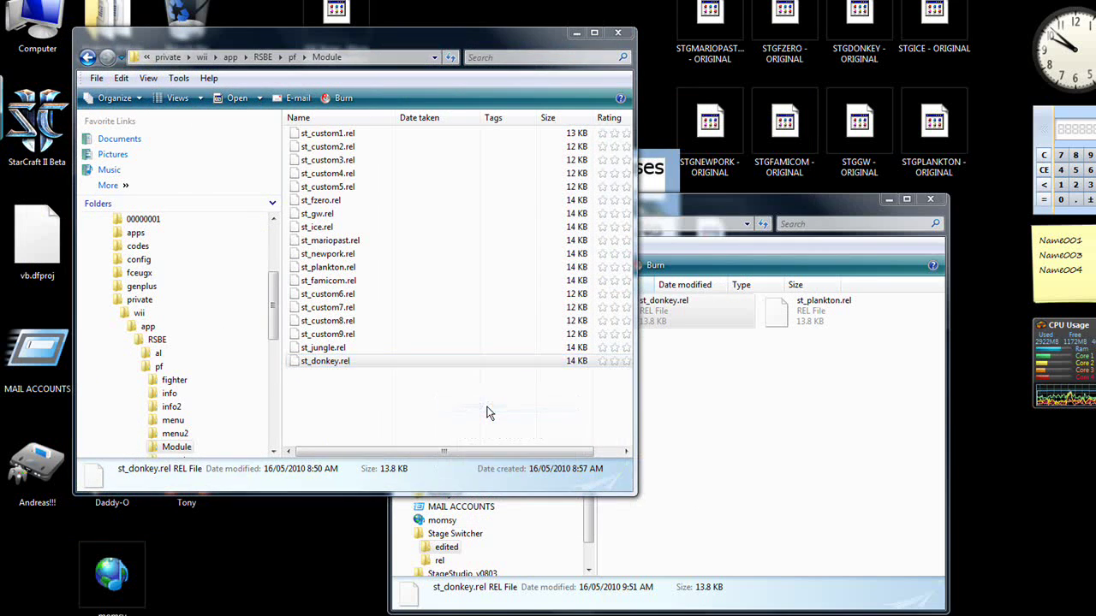
left_click(664, 478)
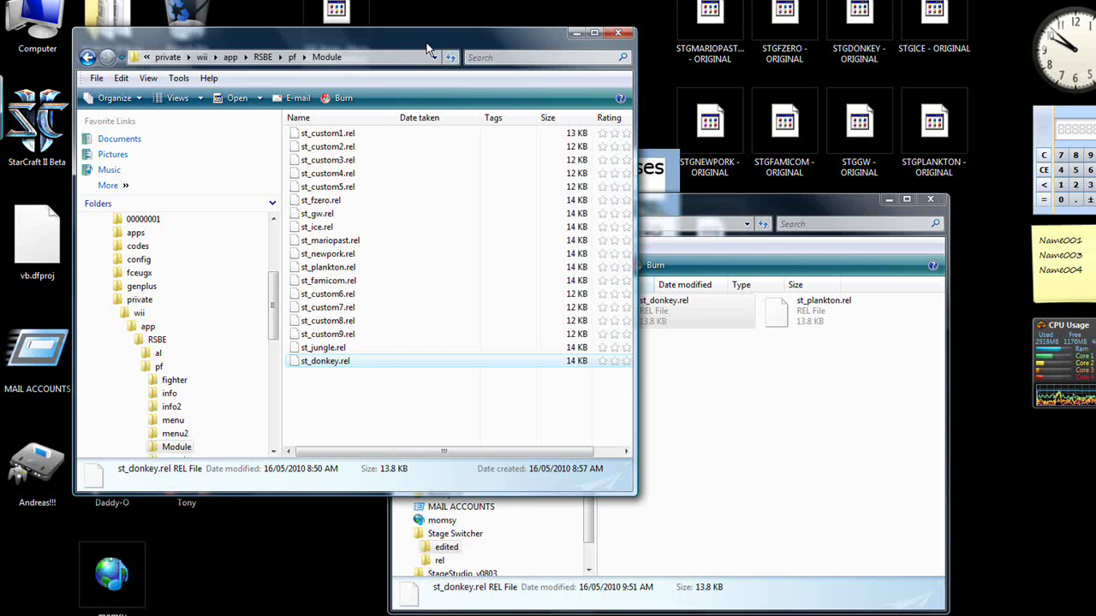
Minimize the edited folder window and open the pf/stage/melee folder on the SD card
left_click(889, 199)
left_click_drag(518, 38, 715, 139)
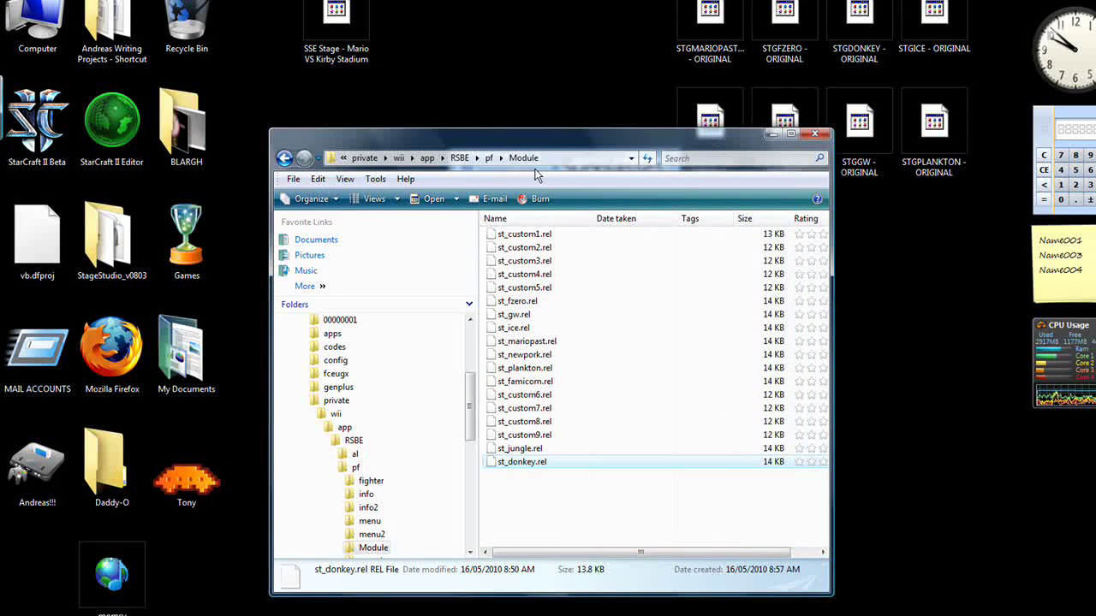
left_click(490, 159)
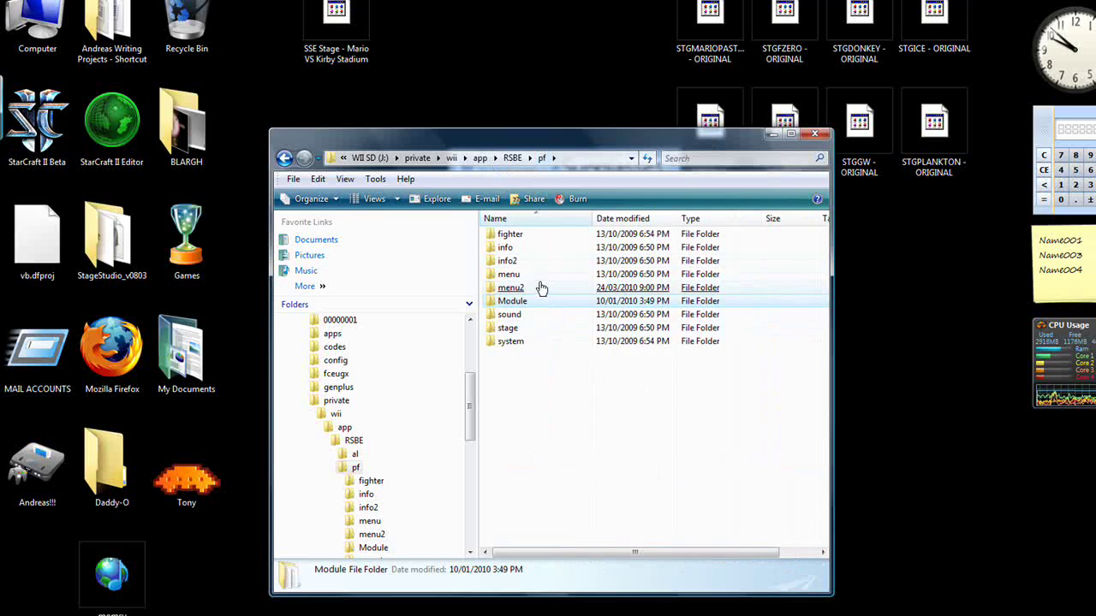
double_click(533, 332)
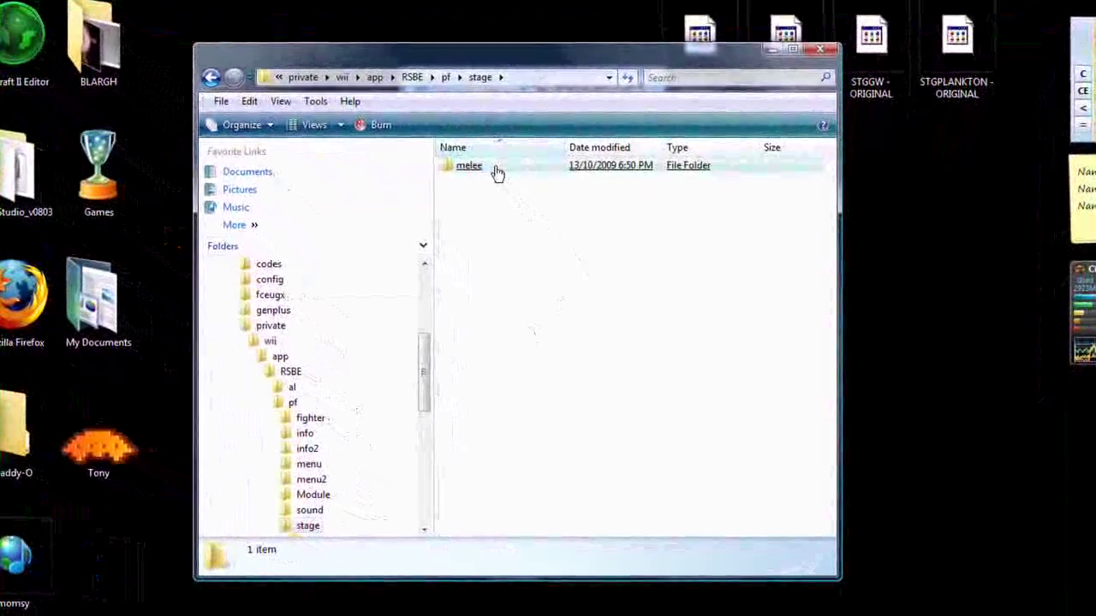
double_click(510, 234)
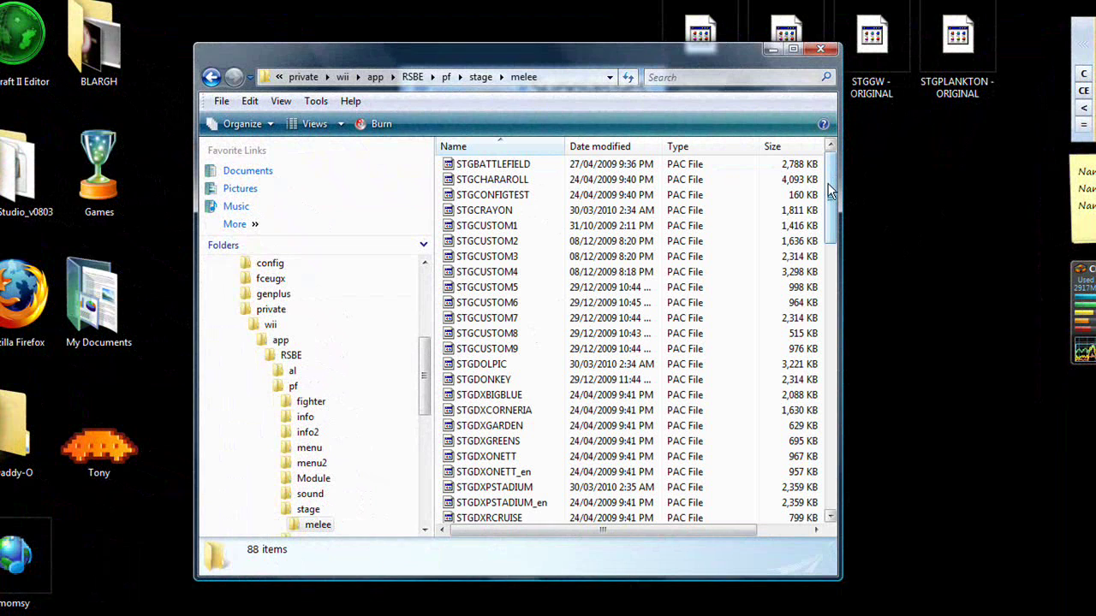
Locate and select the STGDONKEY PAC file in the melee folder
left_click_drag(828, 192, 831, 219)
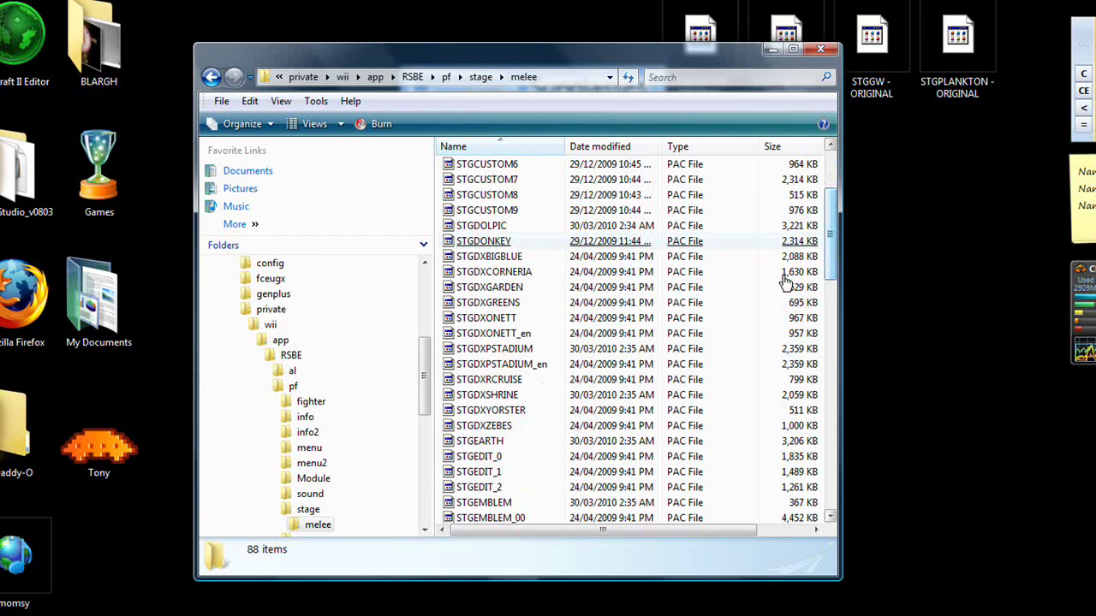
left_click(580, 383)
left_click(578, 226)
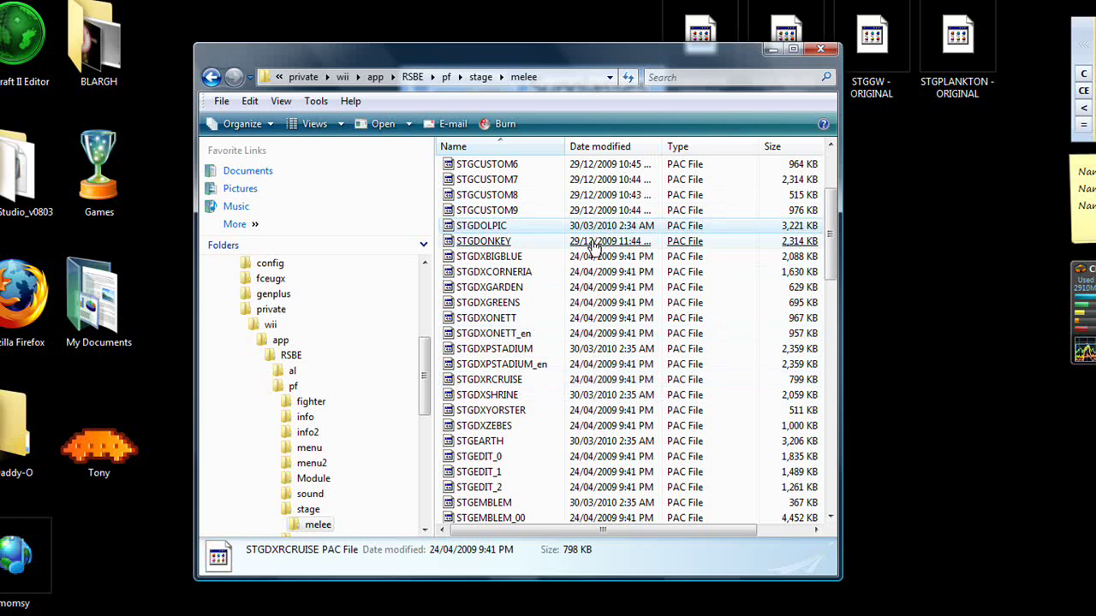
left_click(593, 244)
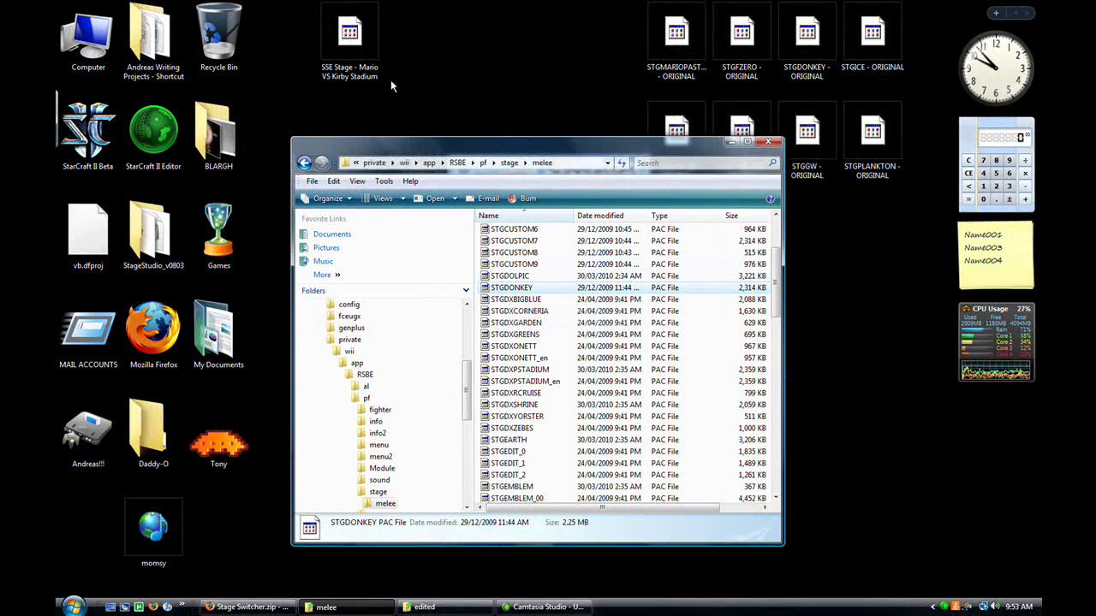
Rename the desktop file SSE Stage - Mario VS Kirby Stadium as STGDONKEY
left_click(358, 77)
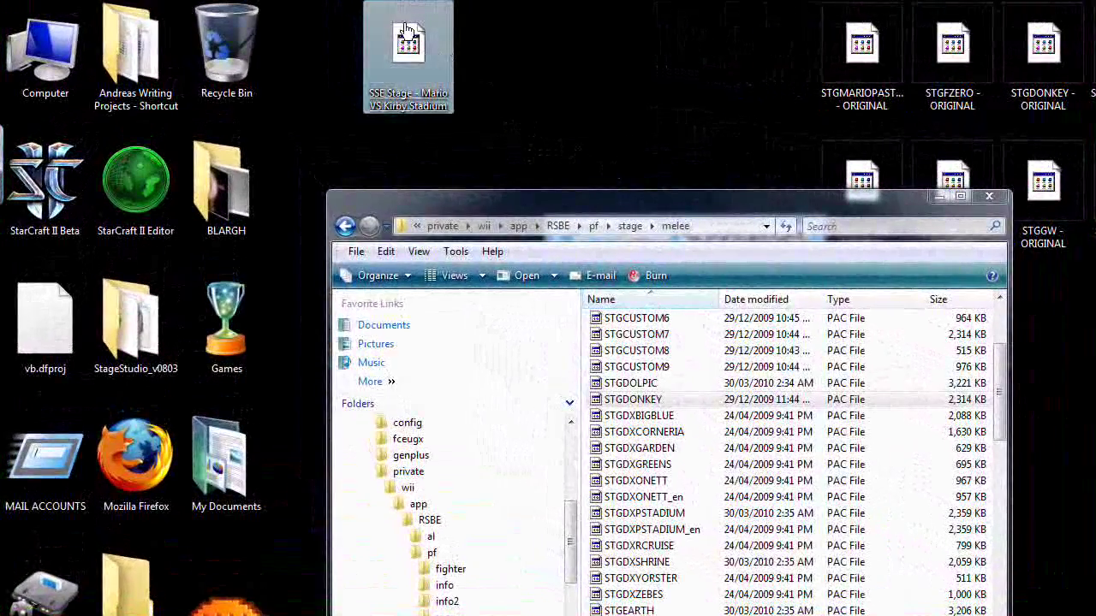
right_click(407, 34)
left_click(506, 379)
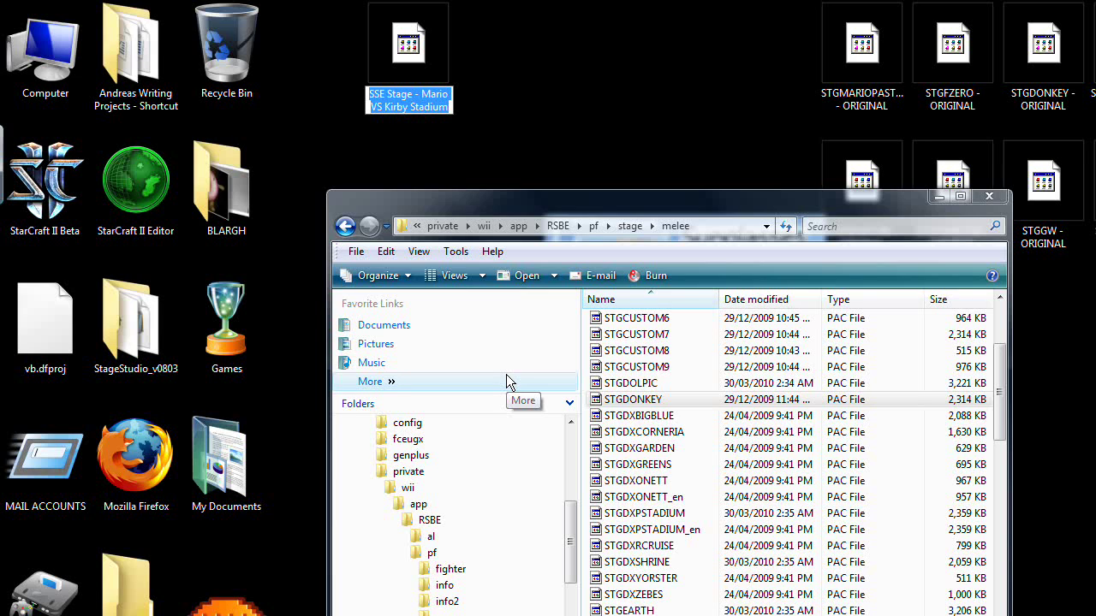
type("S")
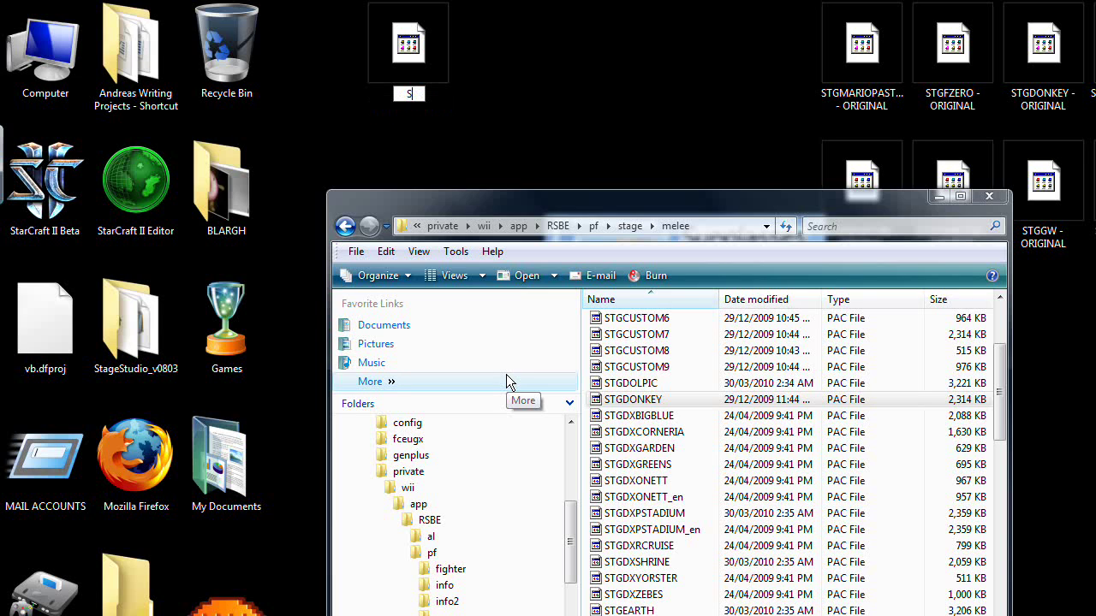
type("TGDONKEY")
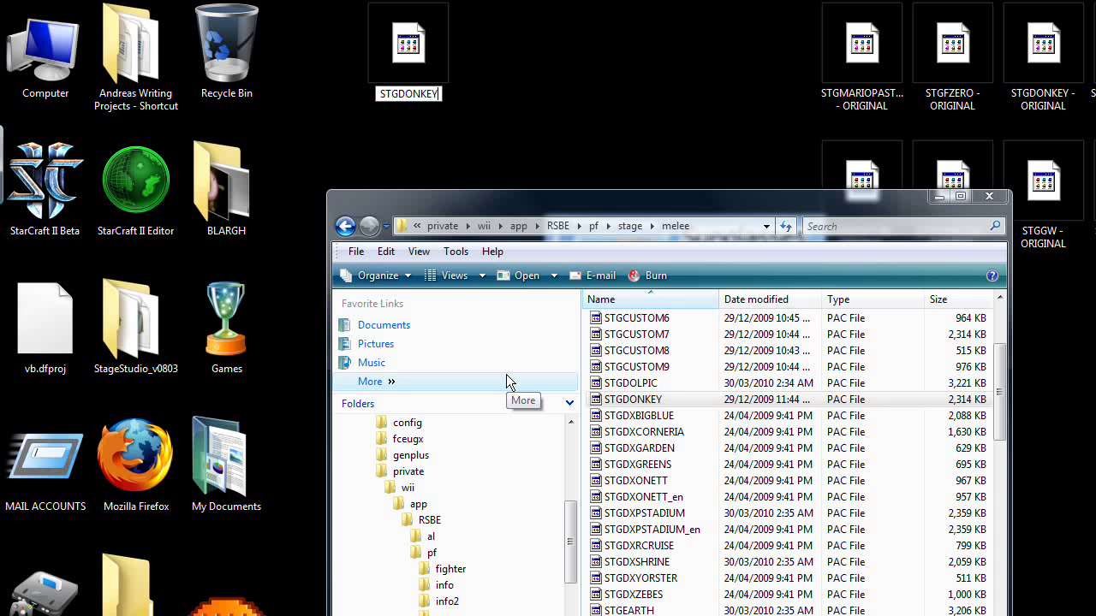
key("Return")
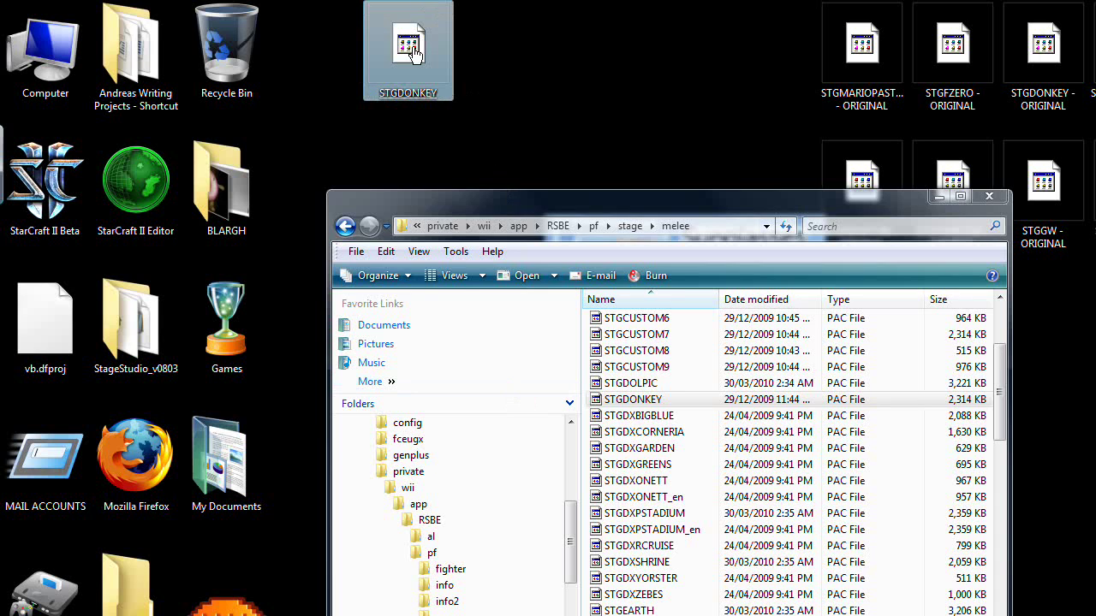
Copy the renamed STGDONKEY file from the desktop into the melee folder
left_click_drag(408, 53, 670, 408)
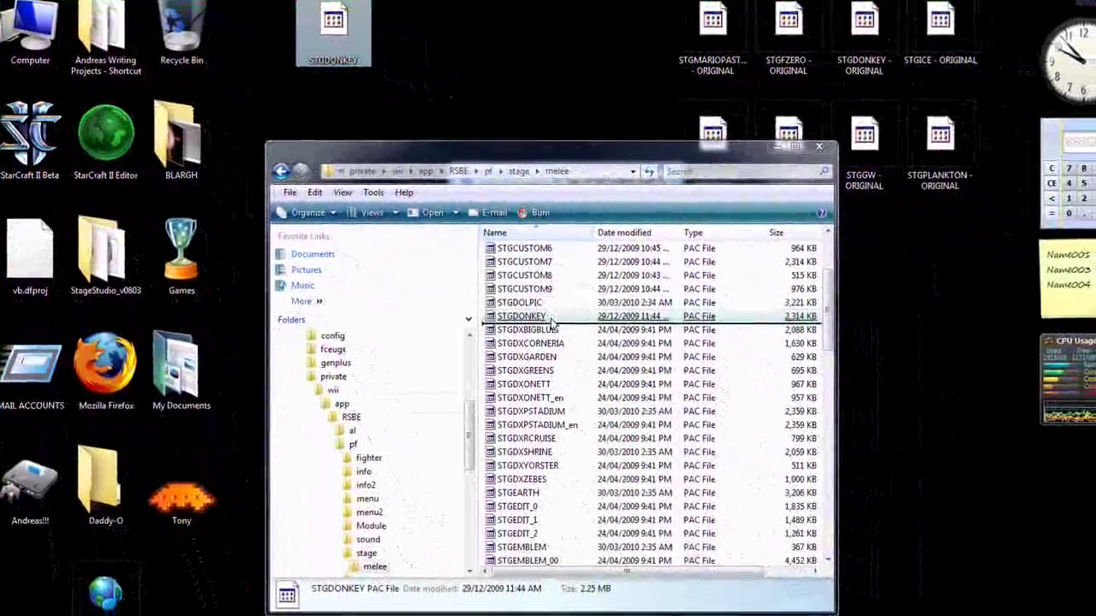
left_click_drag(552, 324, 567, 319)
left_click(599, 326)
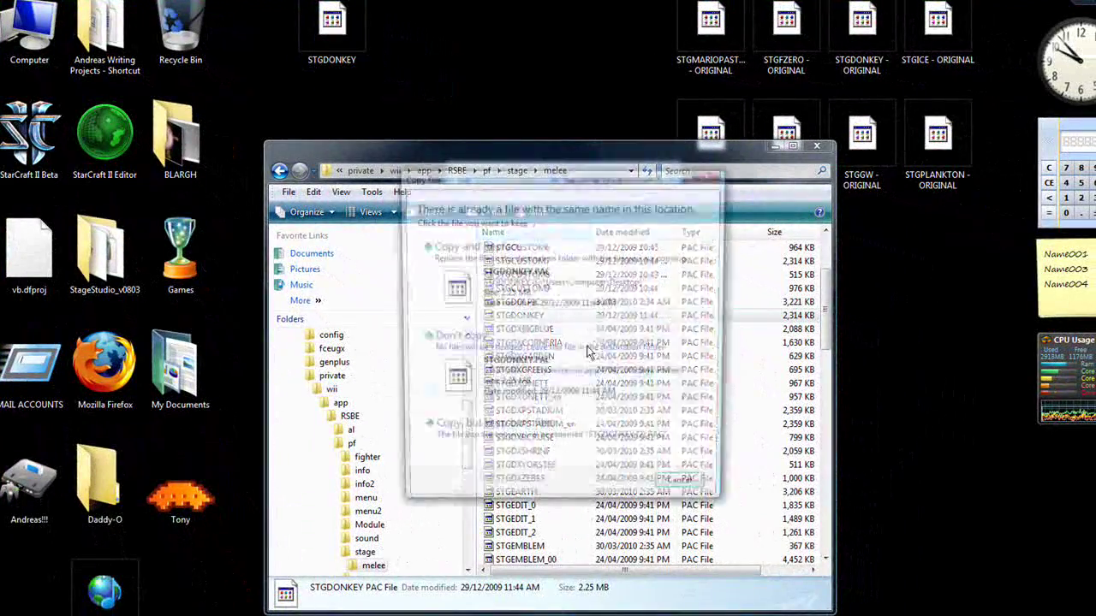
left_click(514, 283)
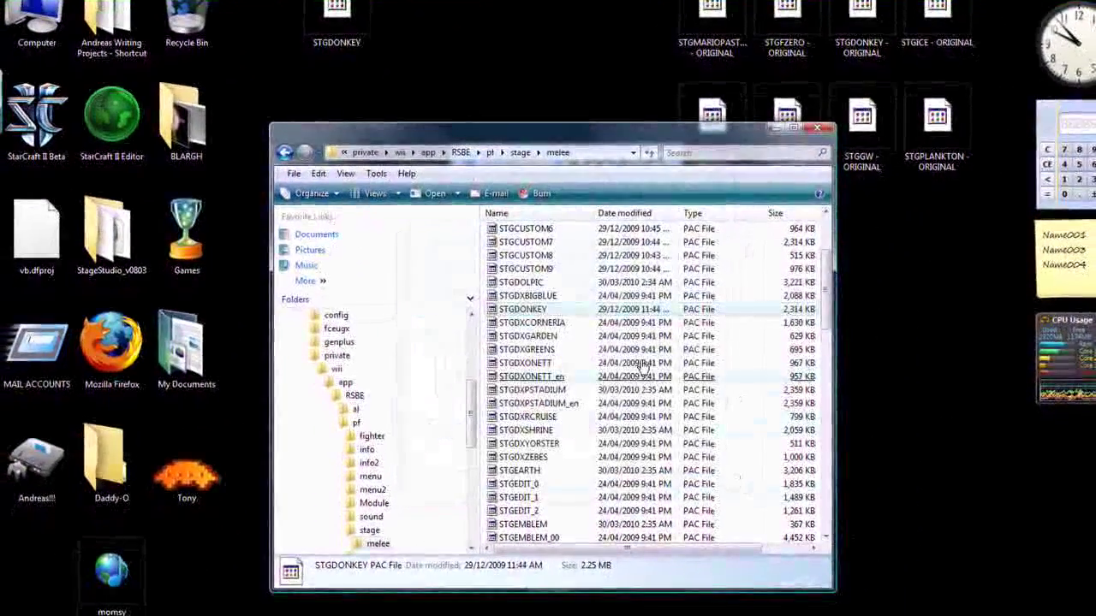
left_click(654, 391)
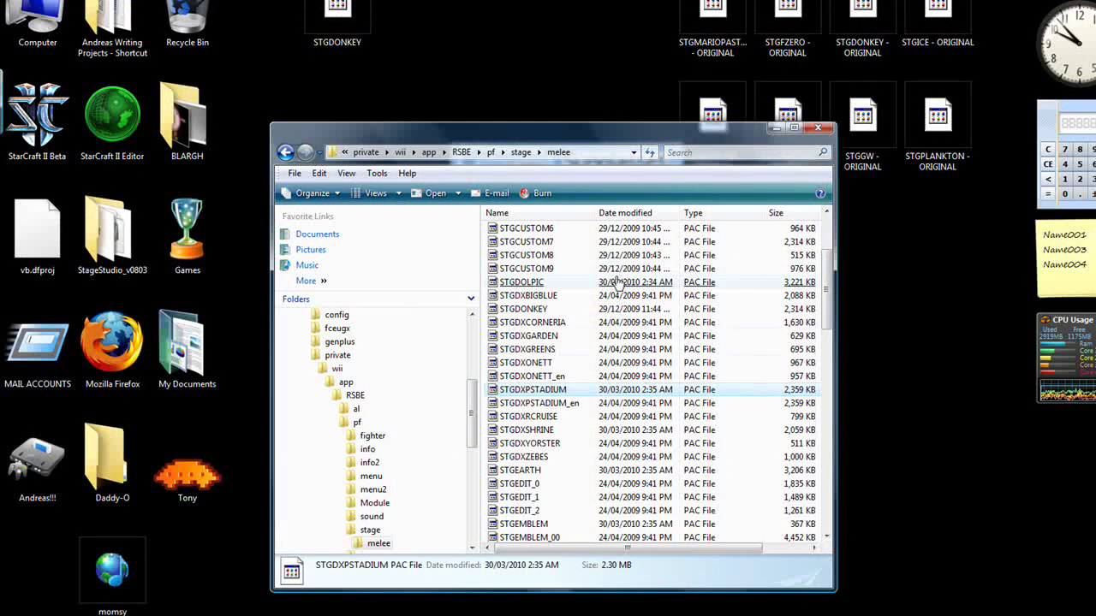
left_click(565, 322)
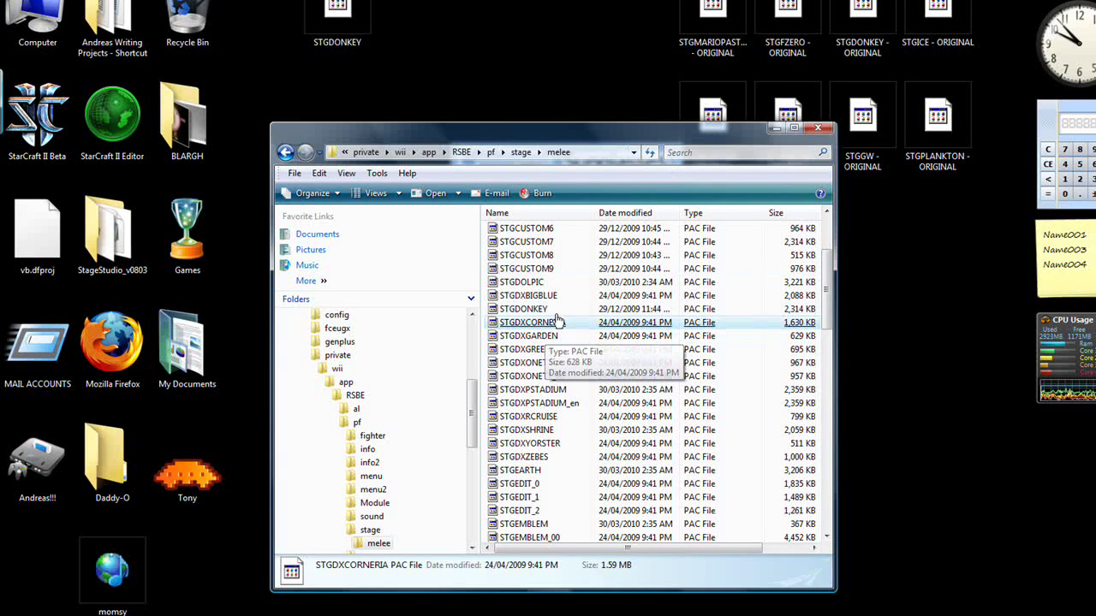
Move the melee window aside to view the ORIGINAL stage files on the desktop, and minimize the window
left_click_drag(732, 128, 502, 86)
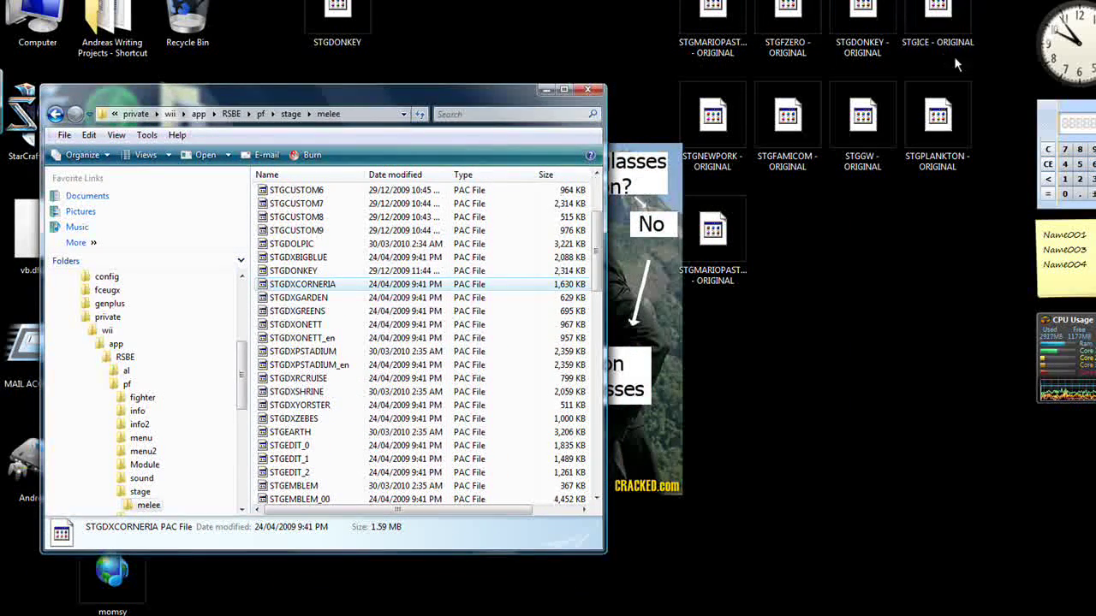
left_click_drag(497, 89, 702, 60)
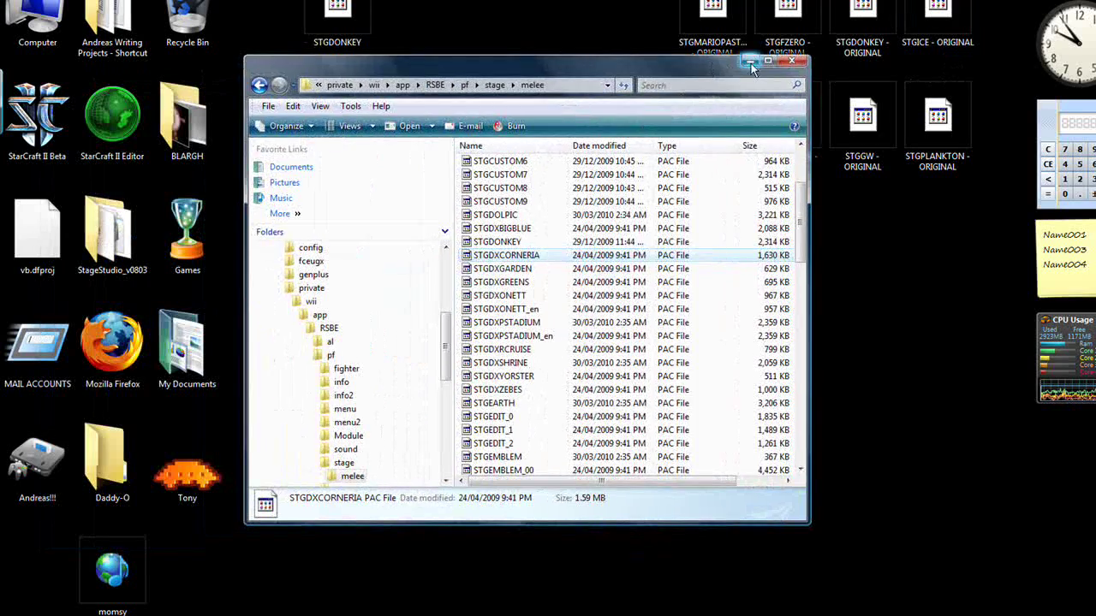
left_click(750, 58)
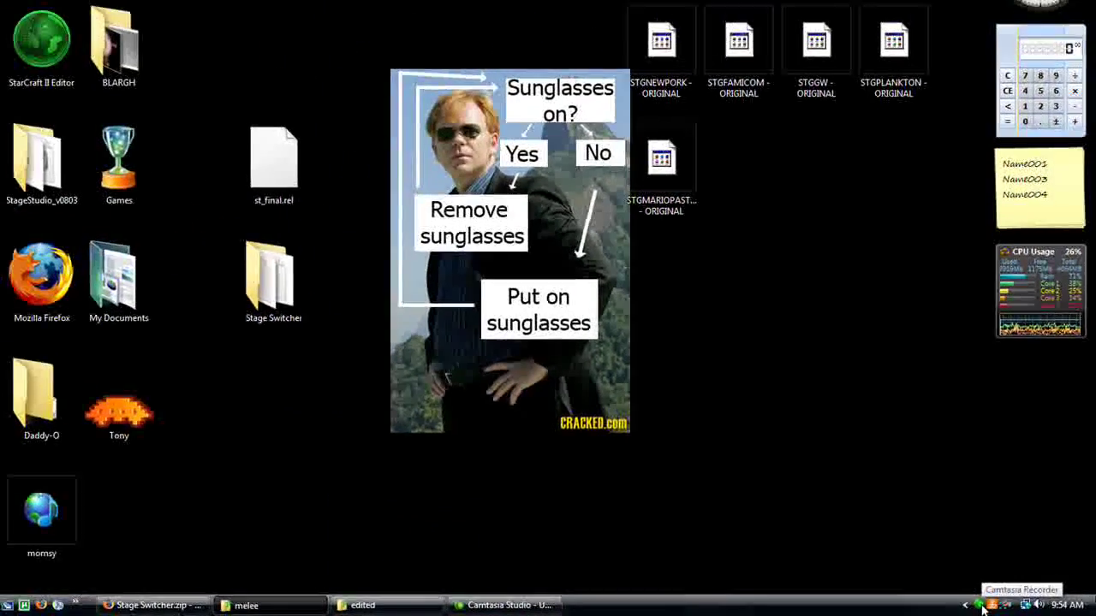
left_click(963, 605)
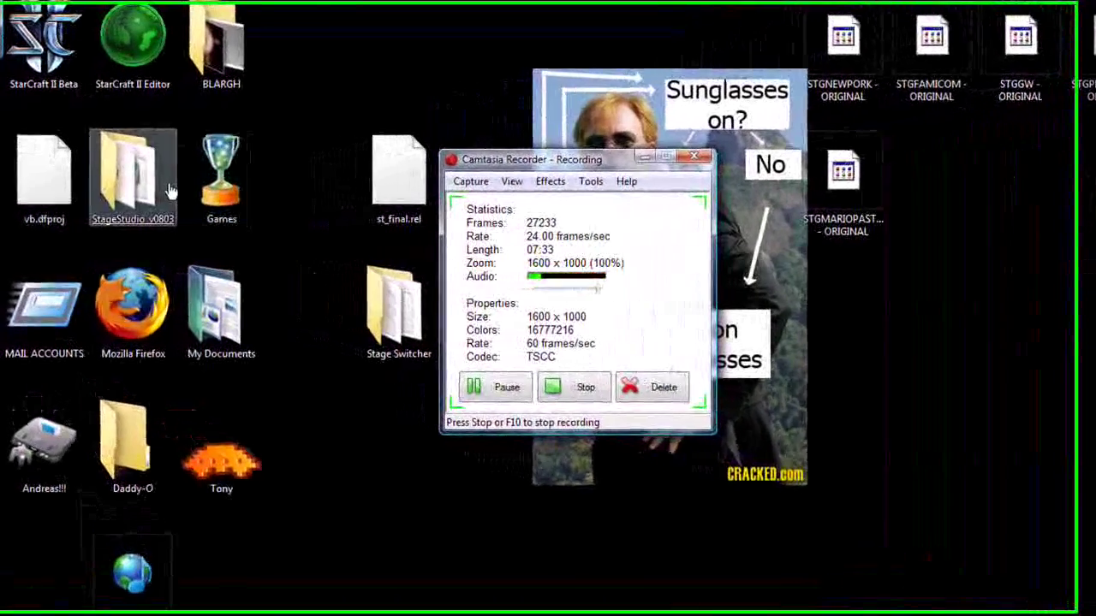
left_click_drag(602, 166, 382, 175)
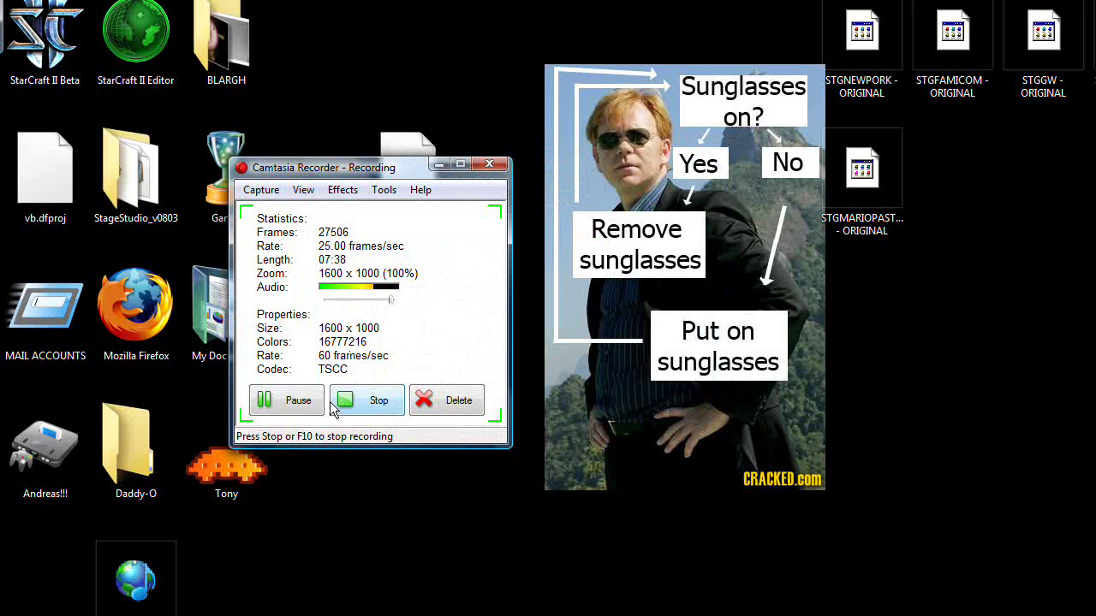